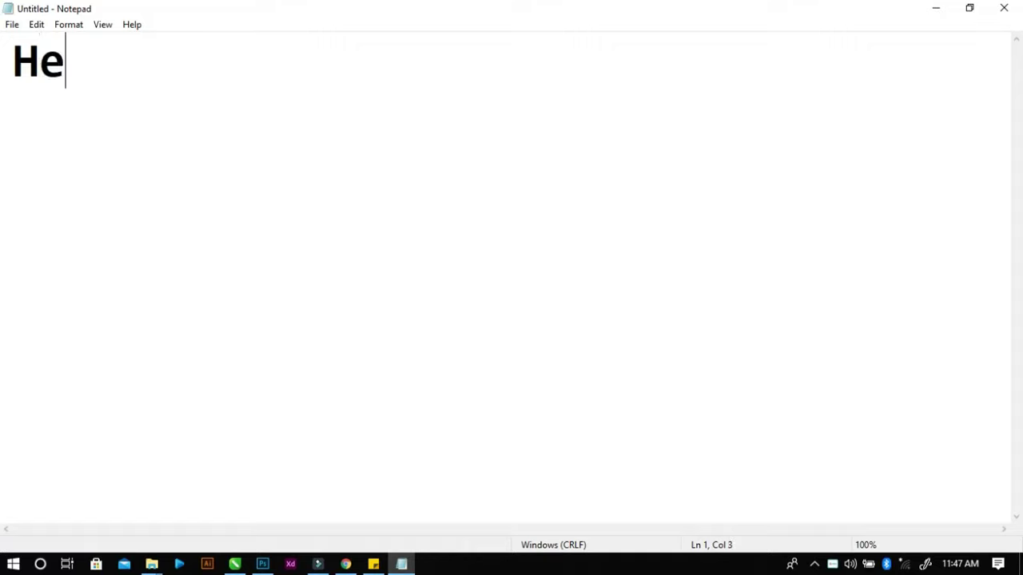
Type the intro note: 'welcome today', 'I will show you a simple trick', 'some part of your picture'.
{"action": "type", "text": "llo welcome "}
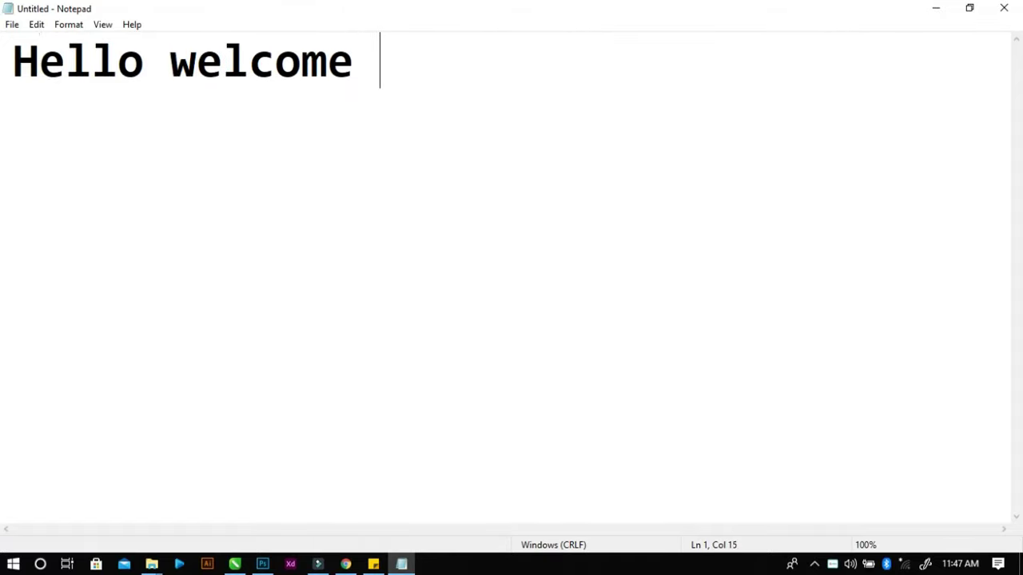
{"action": "type", "text": "today"}
{"action": "key", "text": "Return"}
{"action": "type", "text": "I will "}
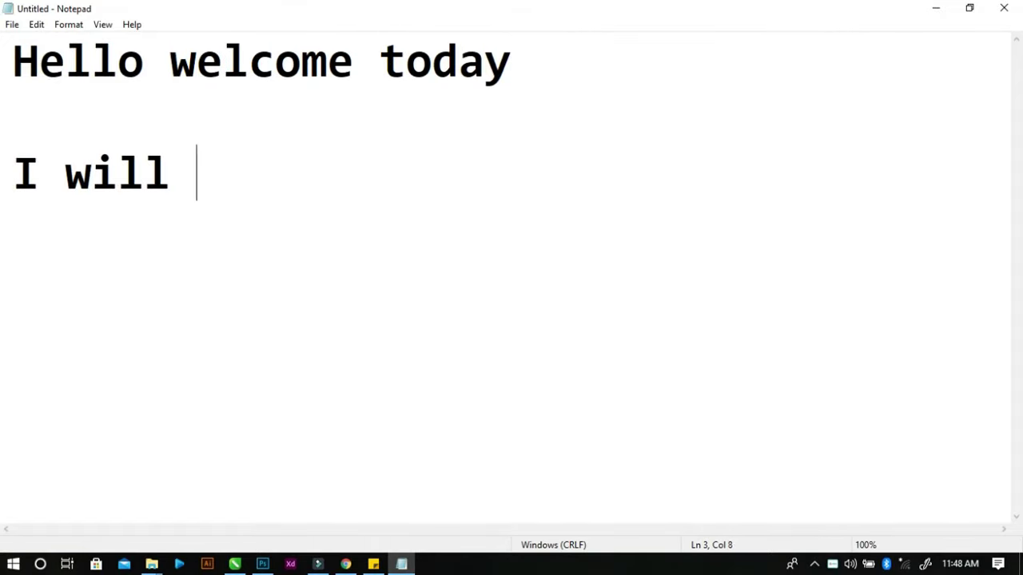
{"action": "type", "text": "show you a simple tr"}
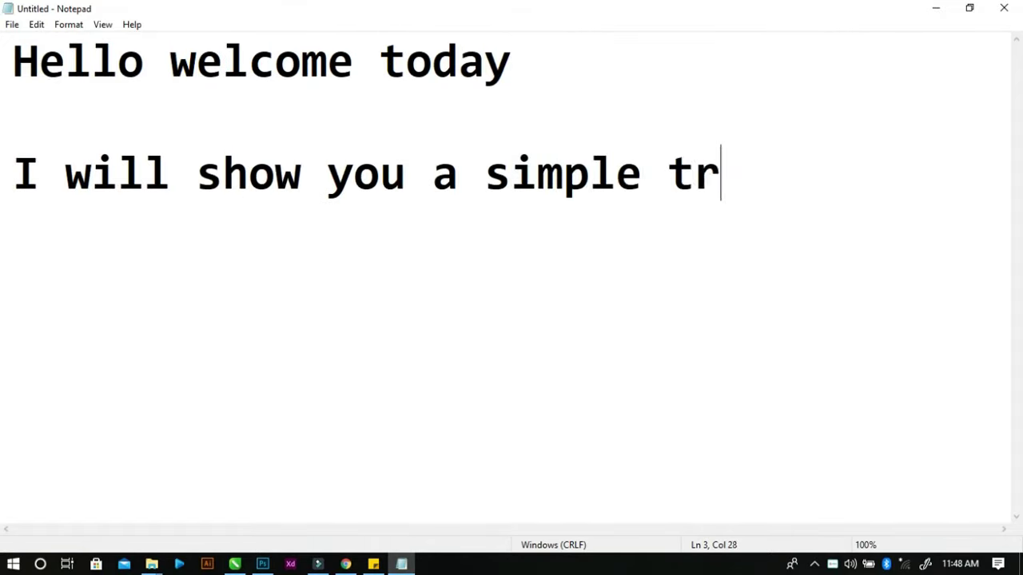
{"action": "type", "text": "ick"}
{"action": "key", "text": "Return"}
{"action": "type", "text": "of ma"}
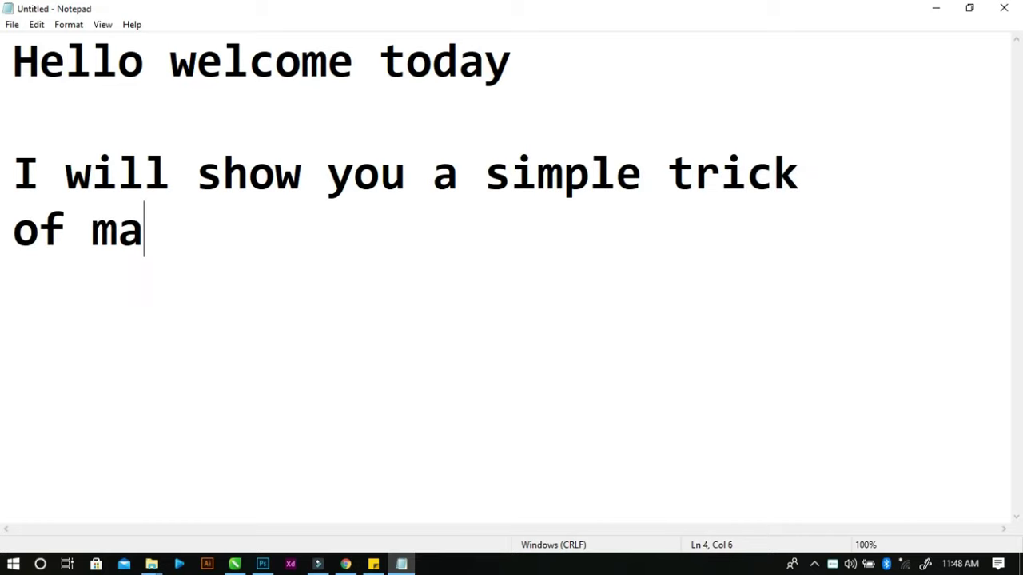
{"action": "type", "text": "king y"}
{"action": "key", "text": "BackSpace"}
{"action": "key", "text": "BackSpace"}
{"action": "type", "text": "som"}
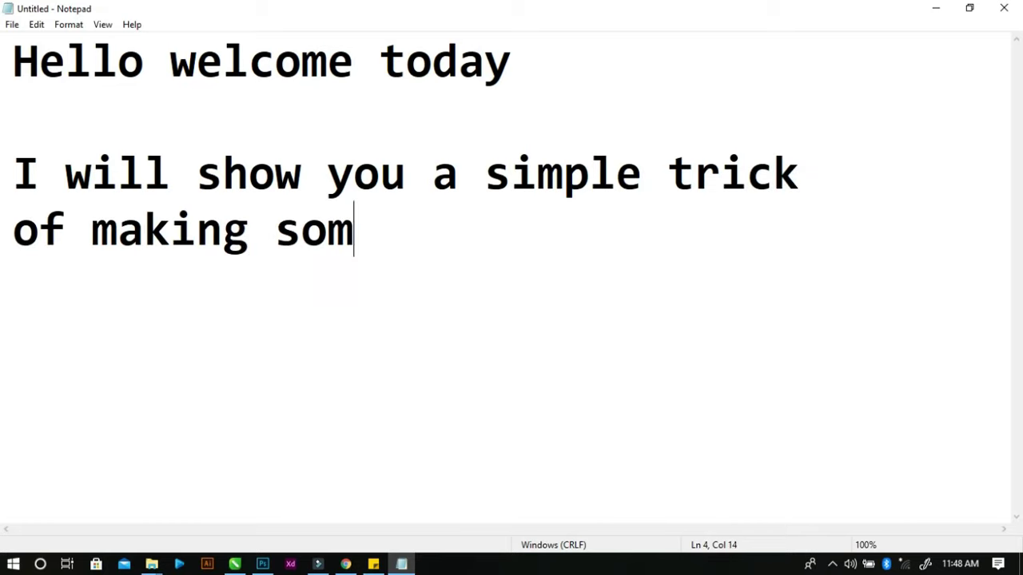
{"action": "type", "text": "e part of your picture"}
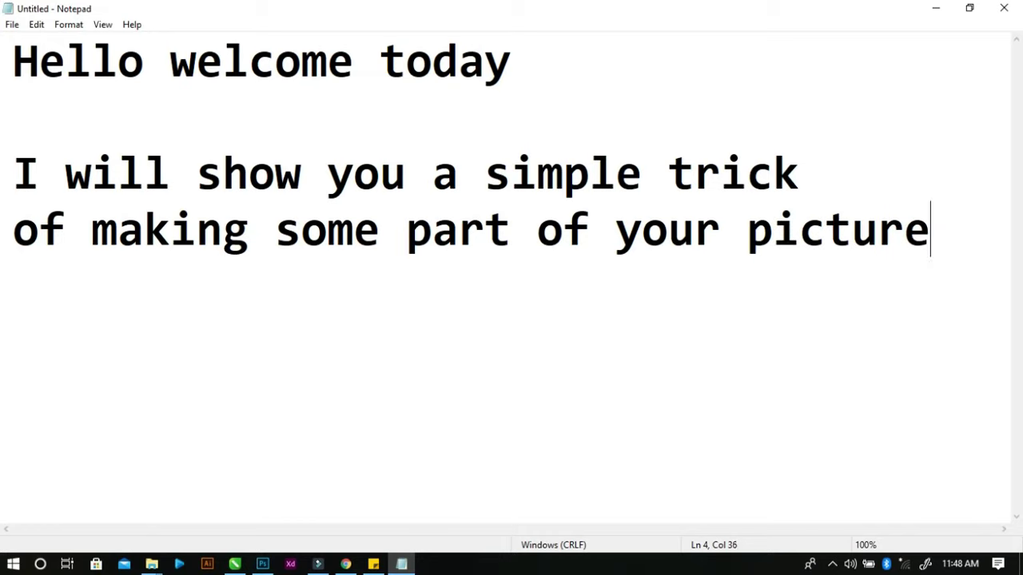
{"action": "key", "text": "BackSpace"}
{"action": "type", "text": "pop out of"}
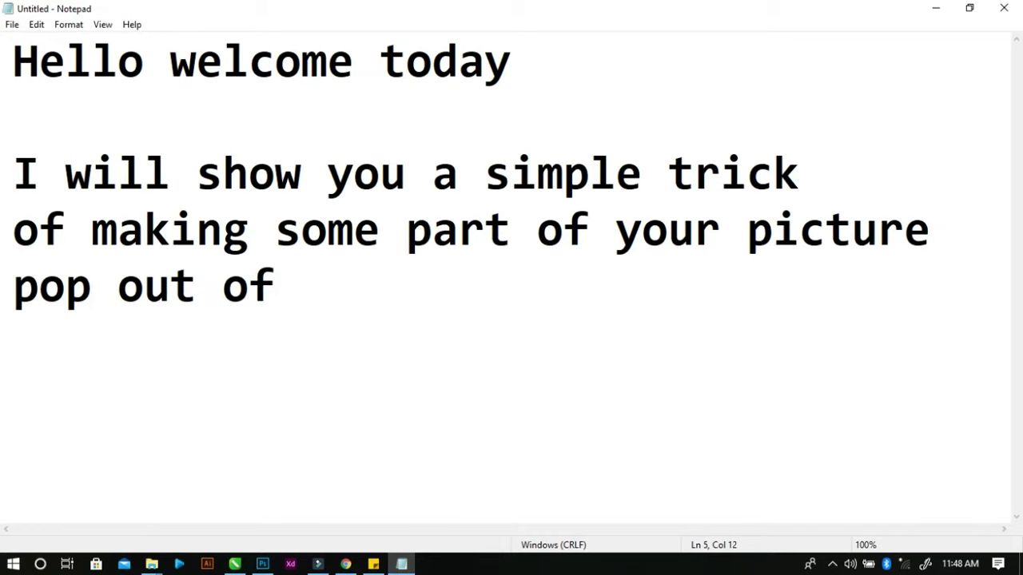
{"action": "type", "text": "a frame or shape"}
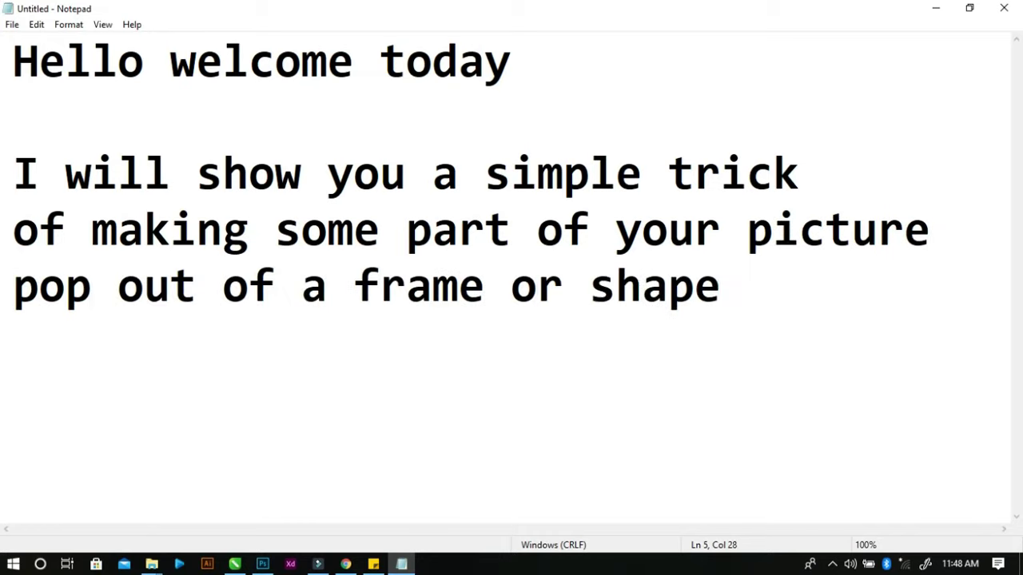
Drag the gold ring PSD from the file browser onto the blank Untitled-1 canvas.
{"action": "left_click", "coordinate": [933, 8]}
{"action": "left_click", "coordinate": [263, 564]}
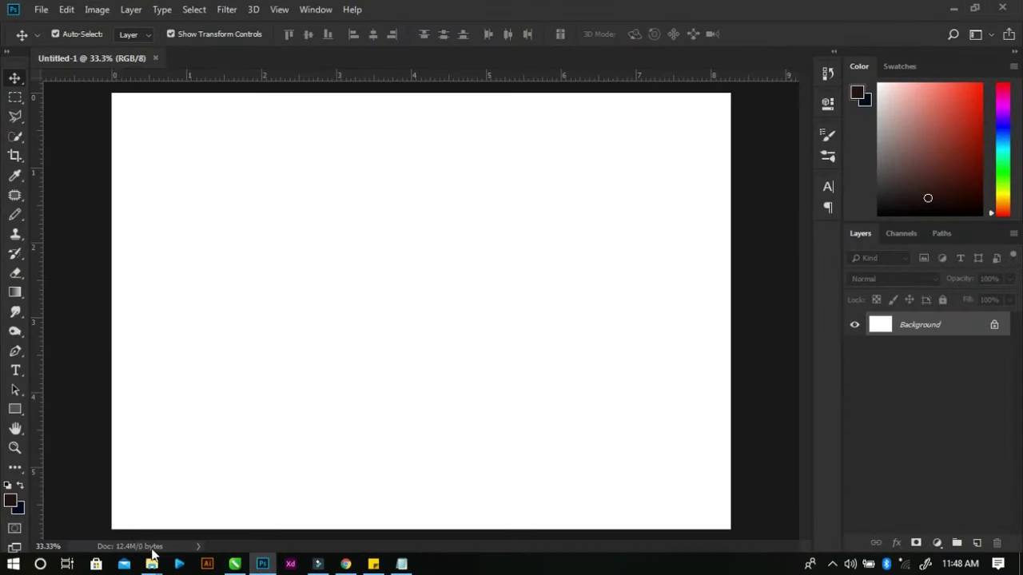
{"action": "left_click", "coordinate": [260, 513]}
{"action": "left_click_drag", "start_coordinate": [543, 303], "coordinate": [361, 302]}
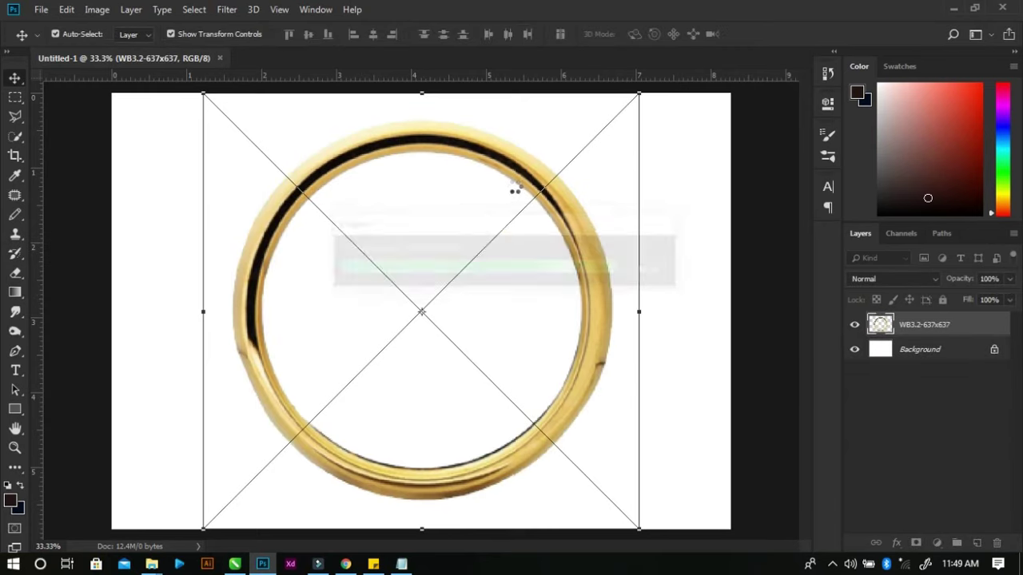
Scale the gold ring down to 31.20% around the canvas centre.
{"action": "mouse_move", "coordinate": [598, 124]}
{"action": "left_mouse_down"}
{"action": "mouse_move", "coordinate": [633, 99]}
{"action": "mouse_move", "coordinate": [516, 151]}
{"action": "mouse_move", "coordinate": [614, 119]}
{"action": "left_mouse_up"}
{"action": "left_click", "coordinate": [523, 33]}
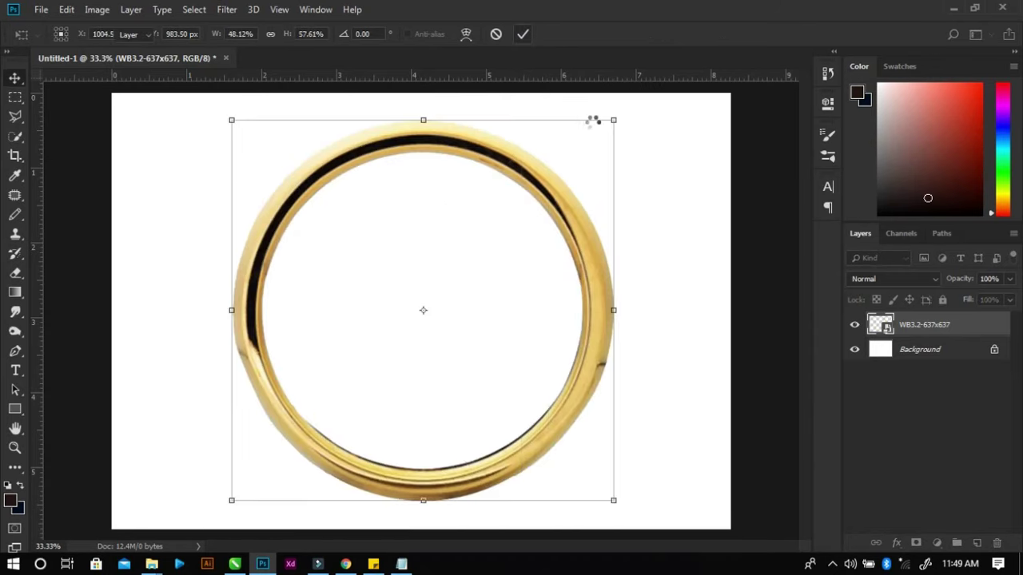
{"action": "key", "text": "Return"}
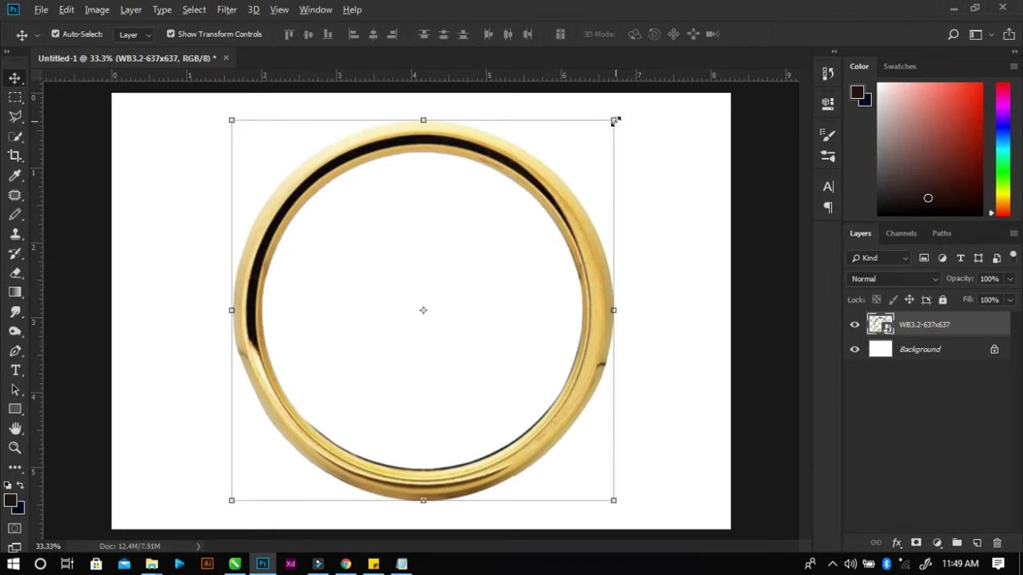
{"action": "left_click", "coordinate": [614, 121]}
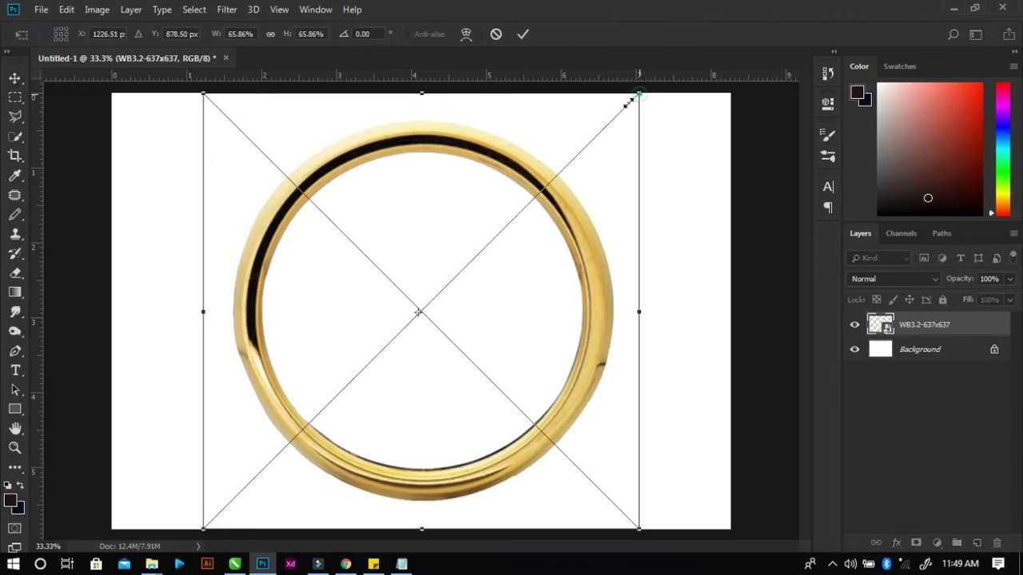
{"action": "left_click_drag", "start_coordinate": [628, 102], "coordinate": [516, 201]}
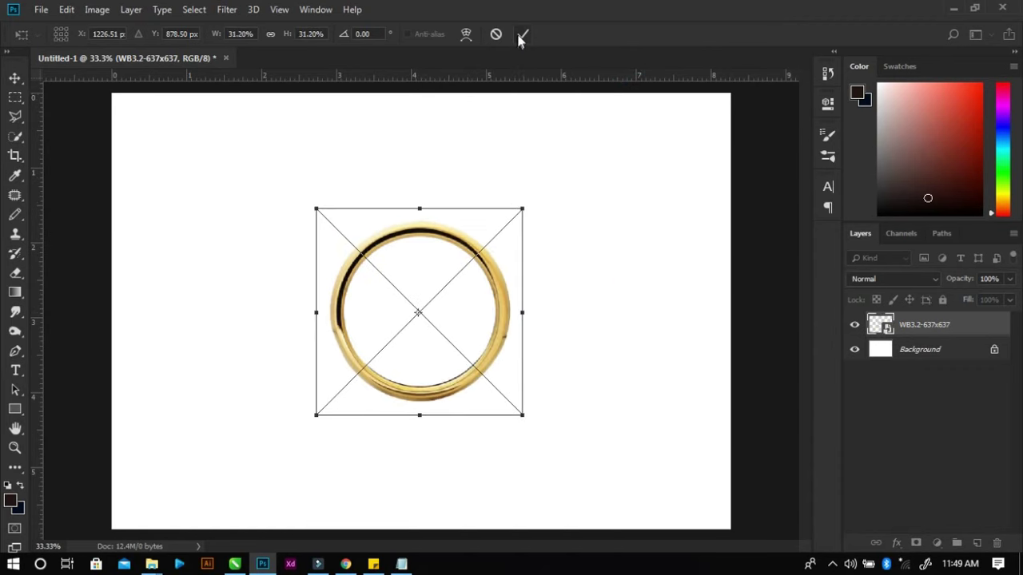
{"action": "left_click", "coordinate": [521, 35]}
{"action": "left_click", "coordinate": [152, 566]}
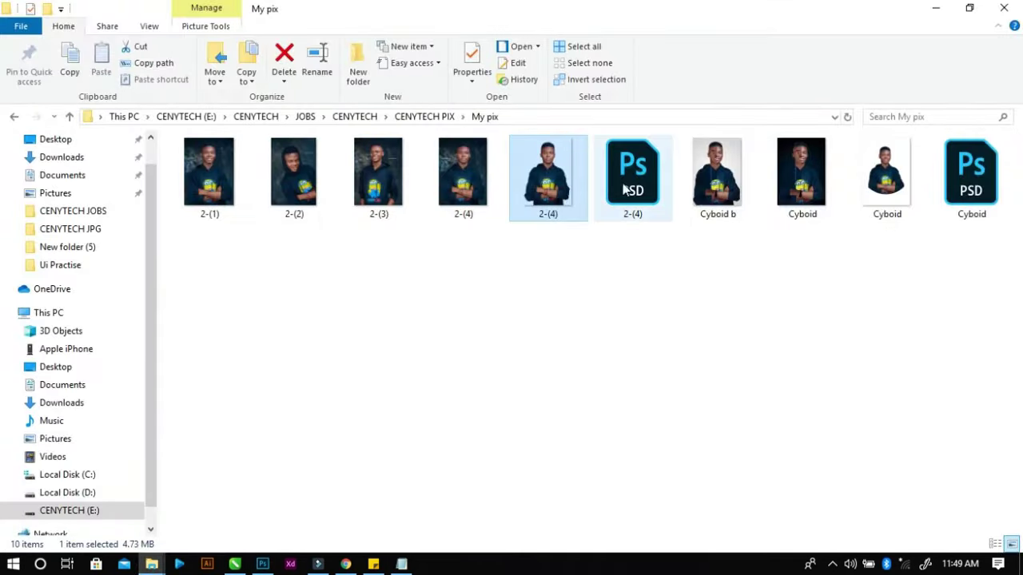
Drag the 2-(4) portrait PSD from My pix onto the ring canvas.
{"action": "mouse_move", "coordinate": [619, 191]}
{"action": "left_mouse_down"}
{"action": "mouse_move", "coordinate": [269, 567]}
{"action": "mouse_move", "coordinate": [445, 356]}
{"action": "left_mouse_up"}
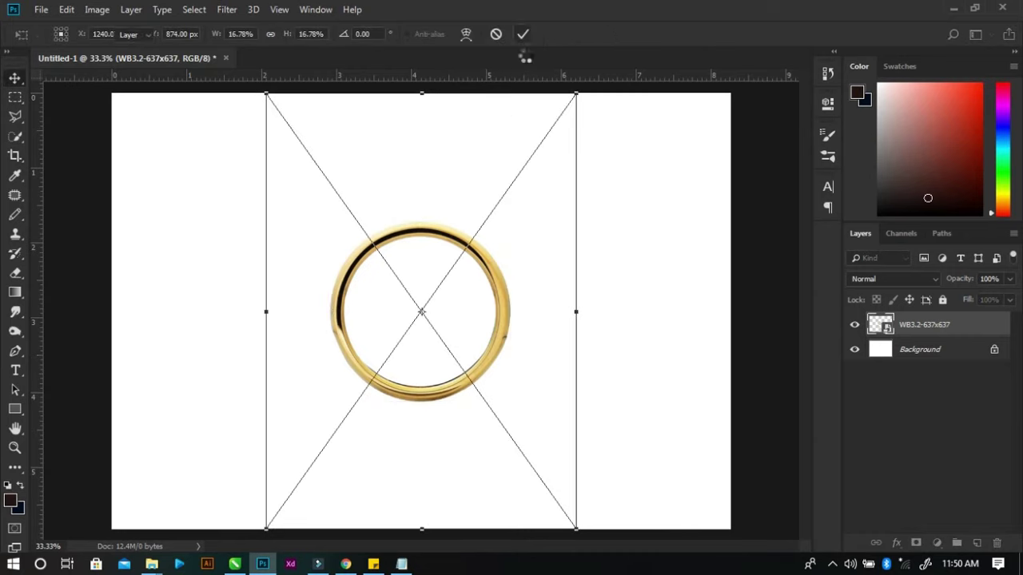
Place the 2-(4) portrait, shrink it to about 7.35%, and move it right of the ring.
{"action": "key", "text": "Return"}
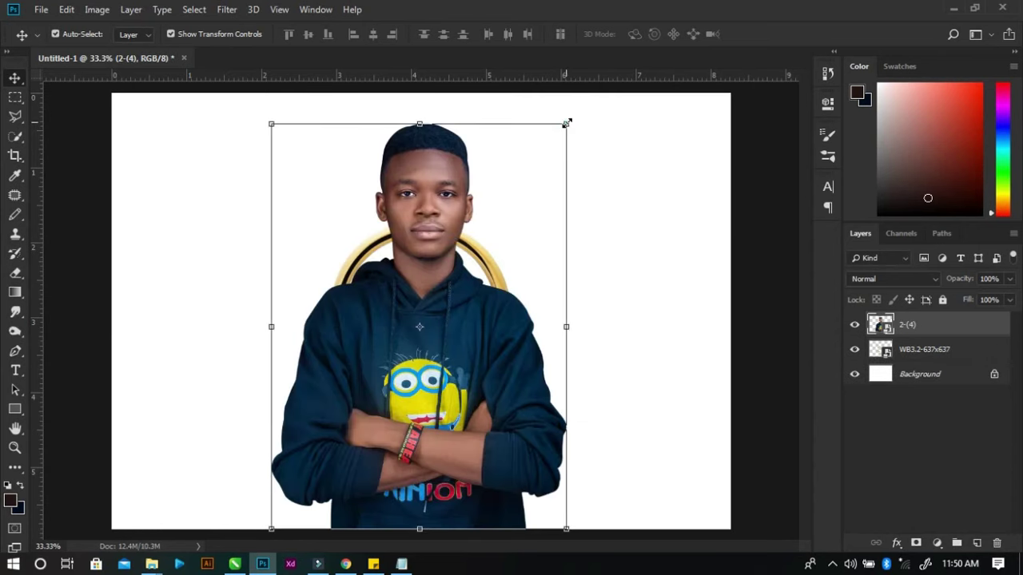
{"action": "left_click_drag", "start_coordinate": [566, 119], "coordinate": [417, 270]}
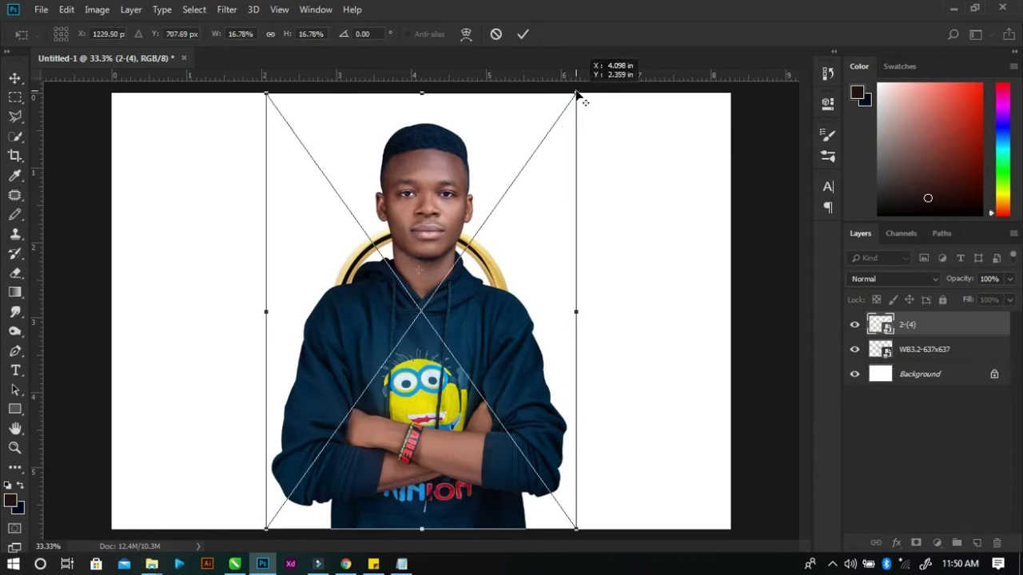
{"action": "left_click", "coordinate": [575, 94]}
{"action": "left_click_drag", "start_coordinate": [543, 121], "coordinate": [482, 187]}
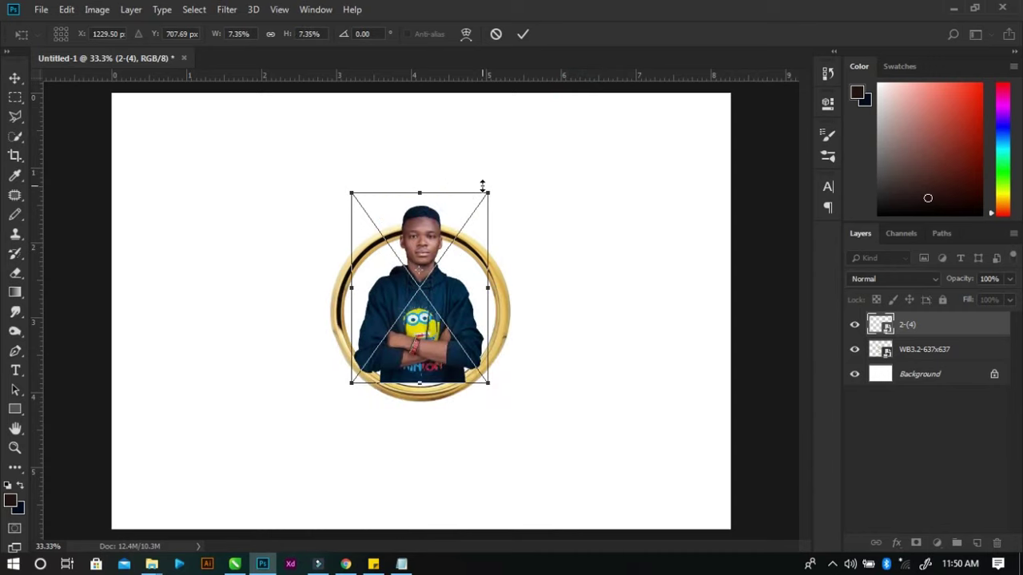
{"action": "left_click", "coordinate": [523, 34]}
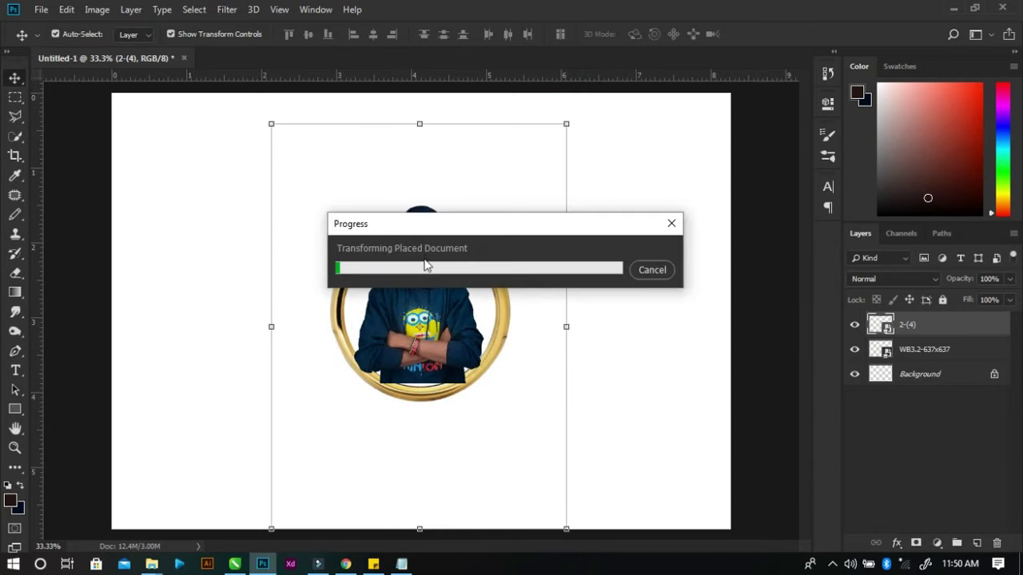
{"action": "scroll", "coordinate": [415, 256], "scroll_direction": "up", "scroll_amount": 1}
{"action": "scroll", "coordinate": [416, 256], "scroll_direction": "up", "scroll_amount": 2}
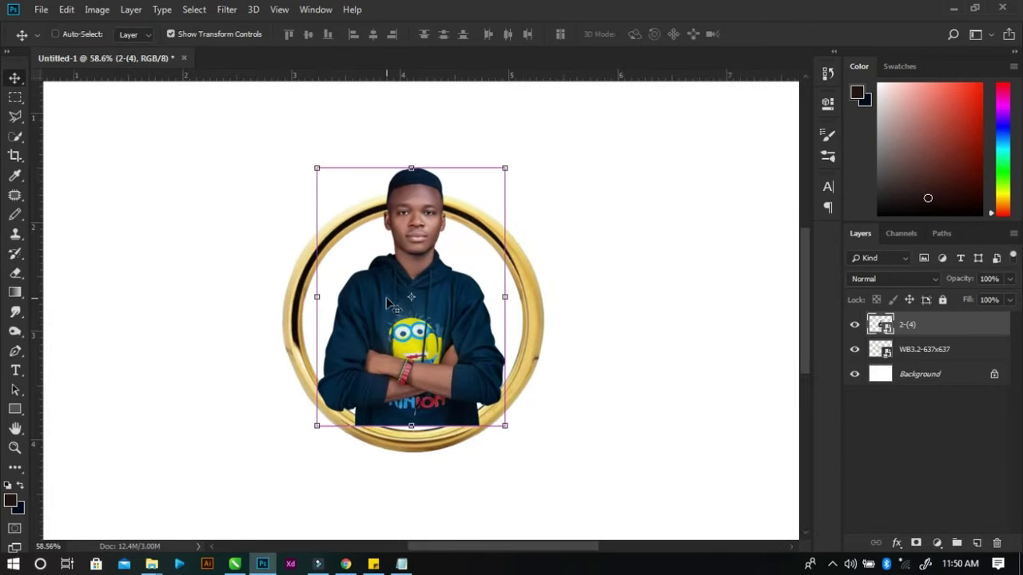
{"action": "left_click_drag", "start_coordinate": [415, 251], "coordinate": [719, 250]}
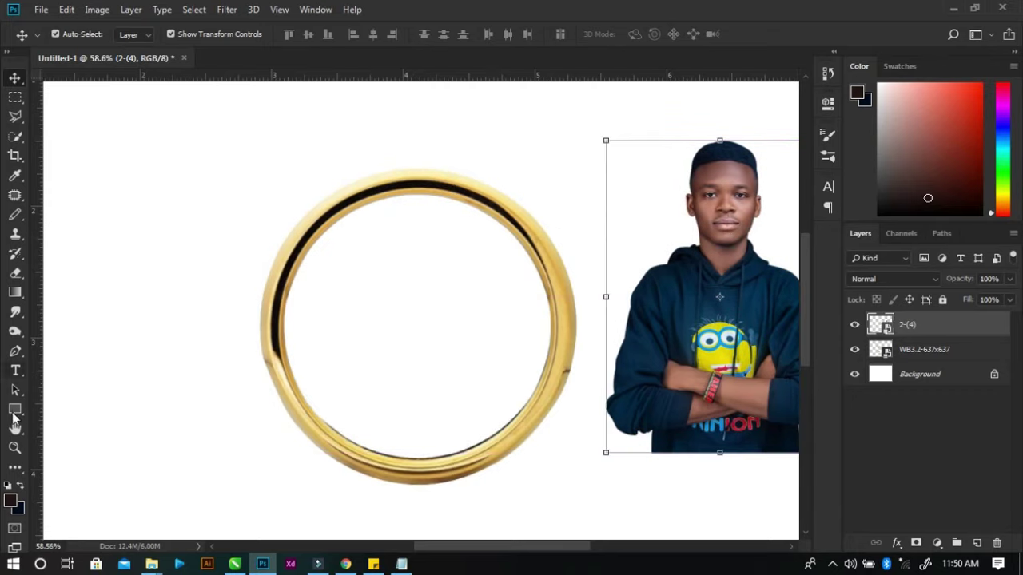
Draw an Ellipse 1 circle over the gold ring with the Ellipse Tool.
{"action": "right_click", "coordinate": [16, 412]}
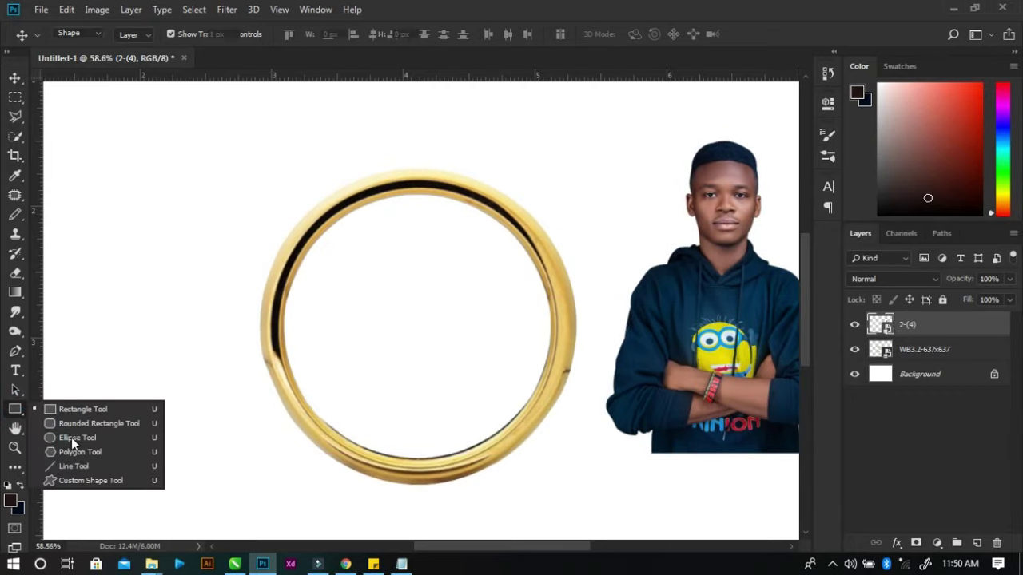
{"action": "left_click", "coordinate": [72, 437]}
{"action": "left_click", "coordinate": [317, 198]}
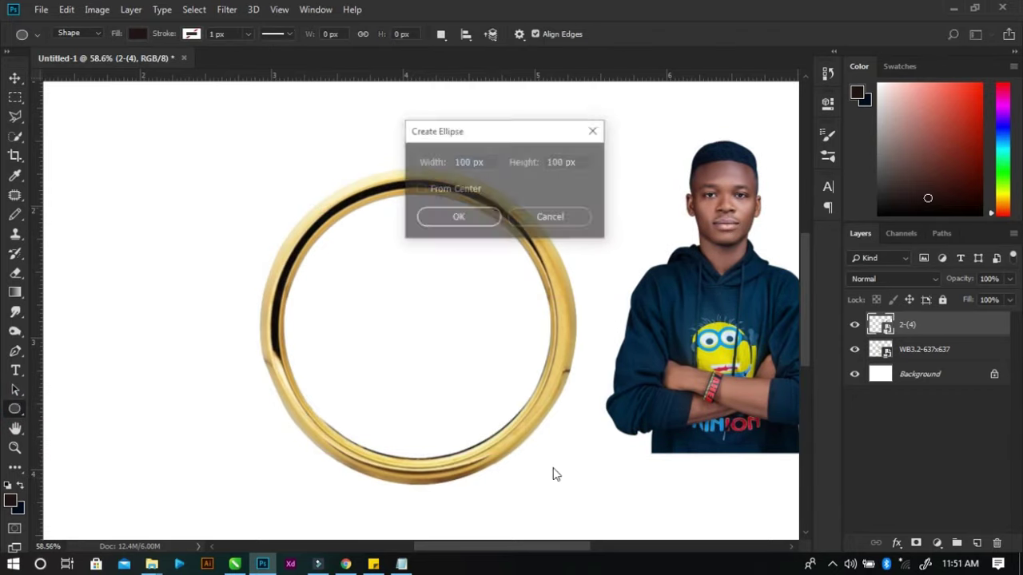
{"action": "left_click", "coordinate": [523, 218]}
{"action": "left_click_drag", "start_coordinate": [279, 181], "coordinate": [549, 465]}
{"action": "left_click", "coordinate": [14, 77]}
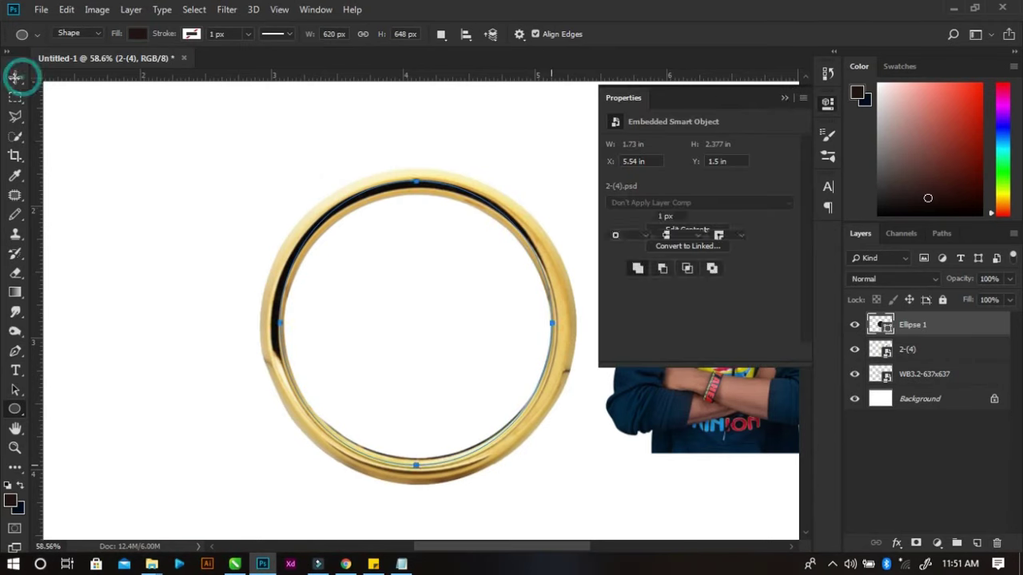
Resize the circle to fit just inside the ring and fill it solid black.
{"action": "left_click", "coordinate": [784, 97]}
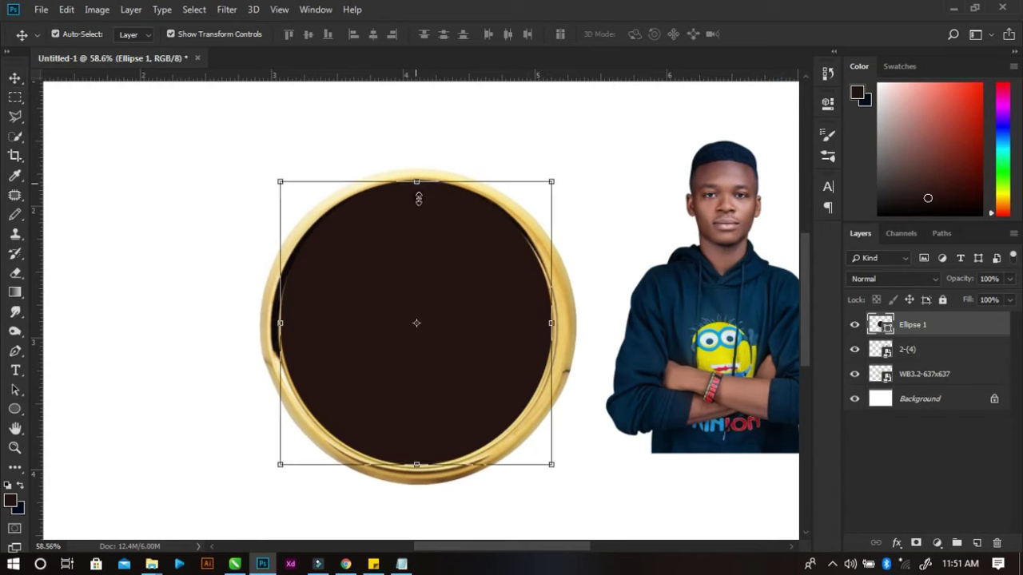
{"action": "left_click_drag", "start_coordinate": [415, 184], "coordinate": [421, 193]}
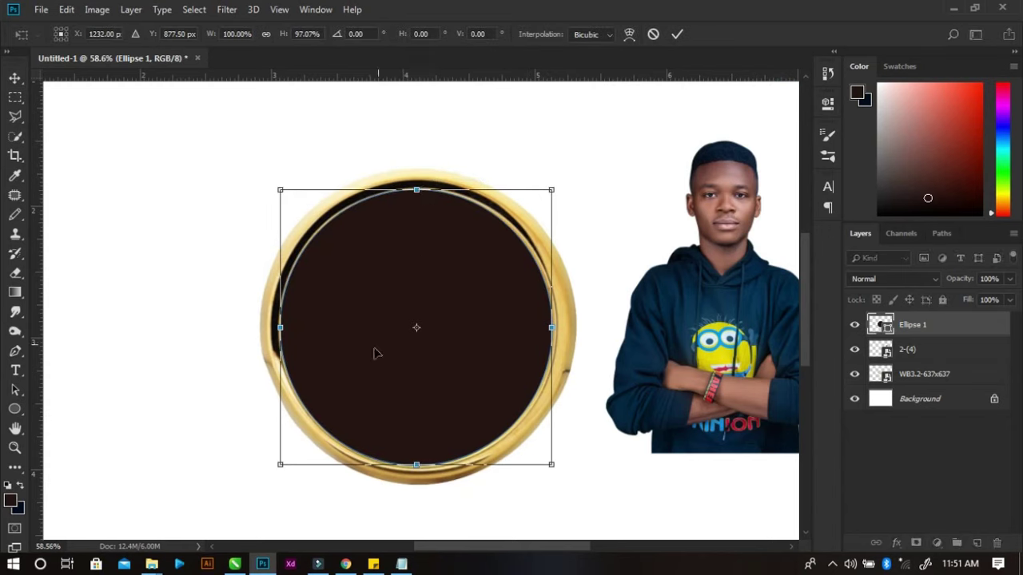
{"action": "left_click_drag", "start_coordinate": [417, 464], "coordinate": [418, 463]}
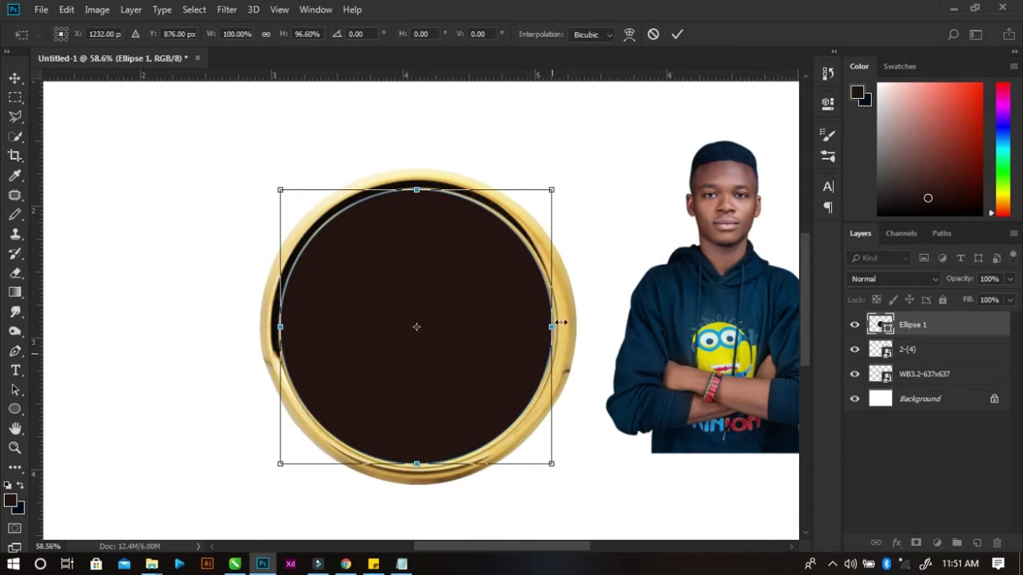
{"action": "mouse_move", "coordinate": [551, 328]}
{"action": "left_mouse_down"}
{"action": "mouse_move", "coordinate": [538, 329]}
{"action": "mouse_move", "coordinate": [551, 327]}
{"action": "left_mouse_up"}
{"action": "left_click_drag", "start_coordinate": [280, 328], "coordinate": [282, 327]}
{"action": "left_click", "coordinate": [677, 33]}
{"action": "left_click", "coordinate": [15, 409]}
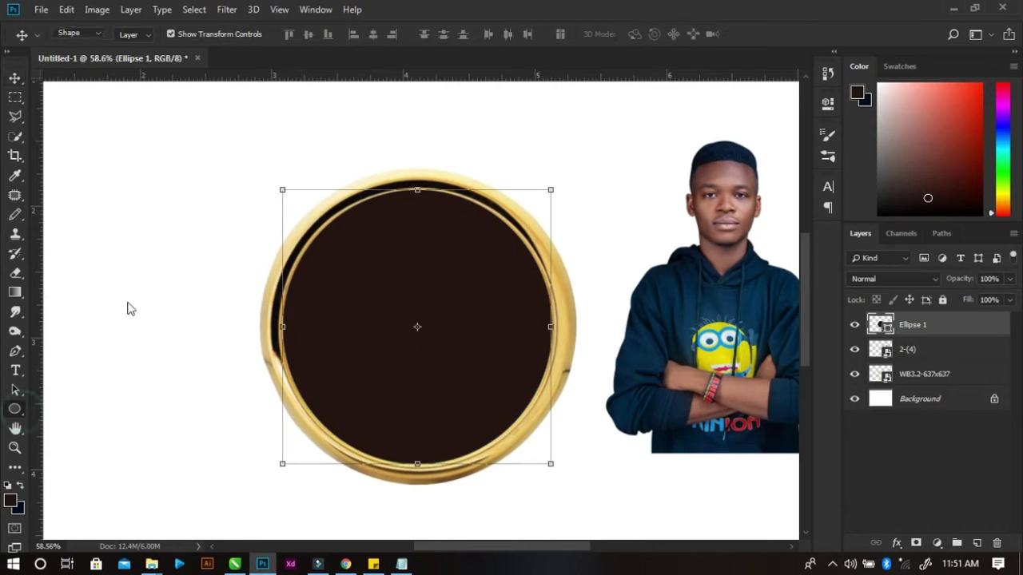
{"action": "left_click", "coordinate": [191, 34]}
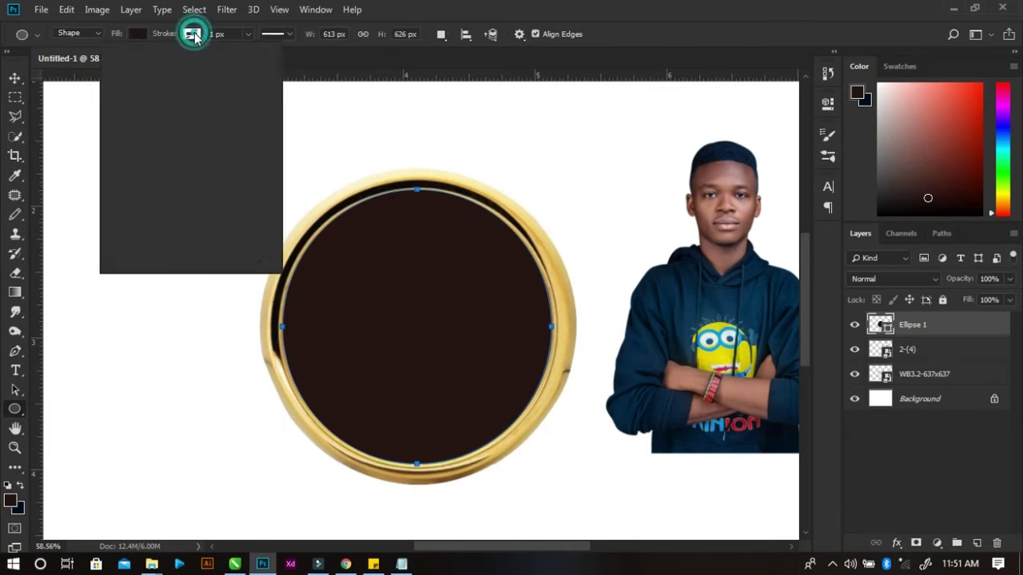
{"action": "left_click", "coordinate": [137, 34]}
{"action": "left_click", "coordinate": [64, 112]}
Select the 2-(4) photo layer and move it onto the black circle.
{"action": "key", "text": "v"}
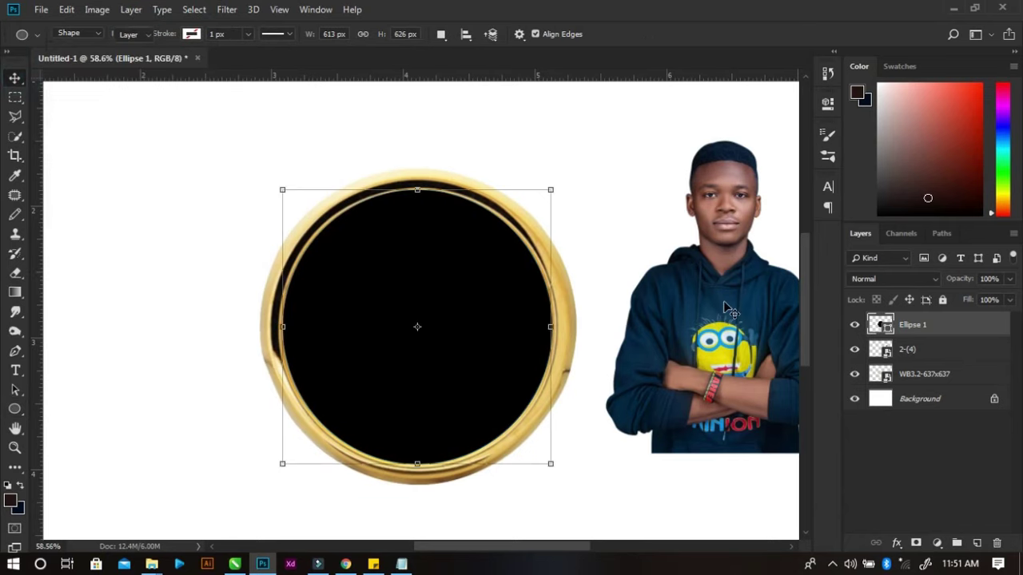
{"action": "left_click", "coordinate": [907, 349]}
{"action": "key", "text": "ctrl+t"}
{"action": "left_click_drag", "start_coordinate": [450, 299], "coordinate": [411, 298]}
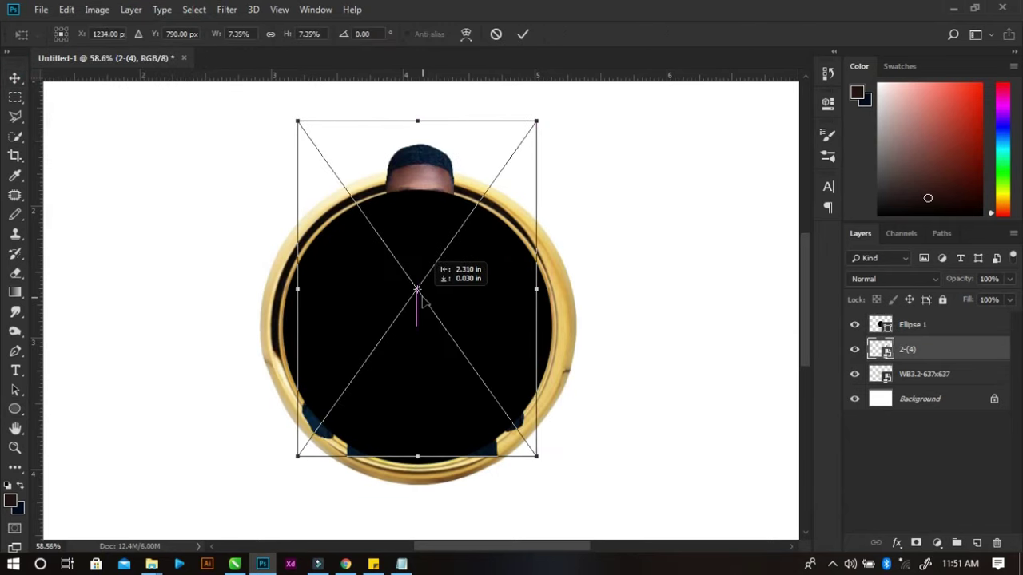
Move 2-(4) above Ellipse 1, enlarge it, and centre the man with his head above the ring.
{"action": "left_click", "coordinate": [523, 34]}
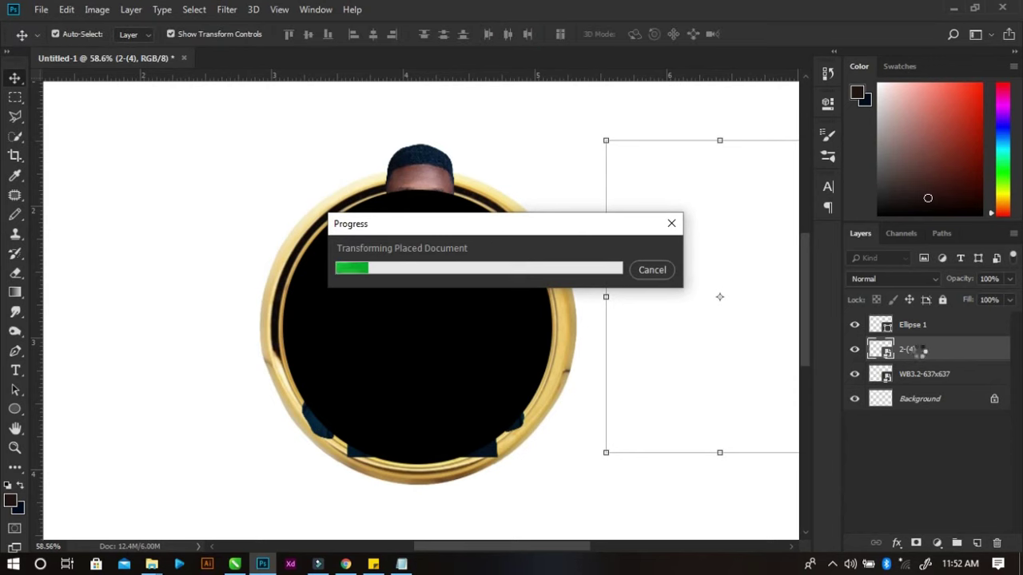
{"action": "left_click_drag", "start_coordinate": [912, 349], "coordinate": [915, 320]}
{"action": "key", "text": "ctrl+t"}
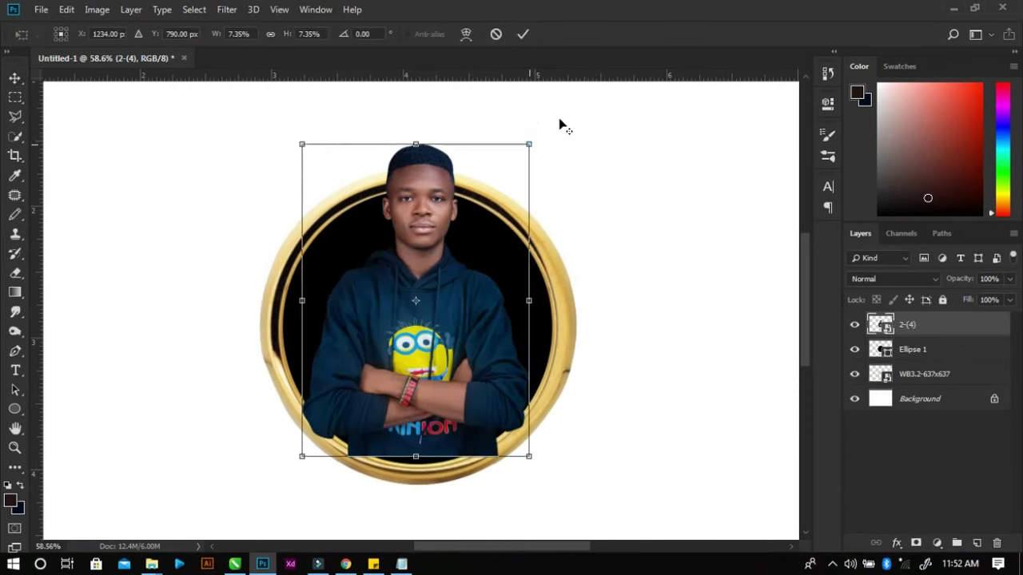
{"action": "mouse_move", "coordinate": [535, 121]}
{"action": "left_mouse_down"}
{"action": "mouse_move", "coordinate": [527, 35]}
{"action": "mouse_move", "coordinate": [548, 107]}
{"action": "left_mouse_up"}
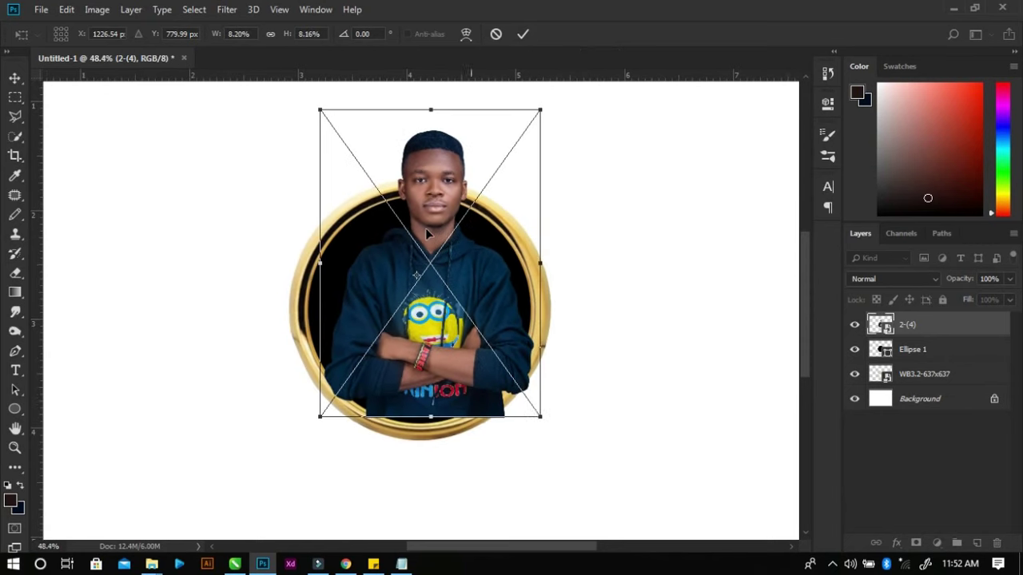
{"action": "left_click_drag", "start_coordinate": [548, 422], "coordinate": [569, 446]}
{"action": "left_click", "coordinate": [523, 34]}
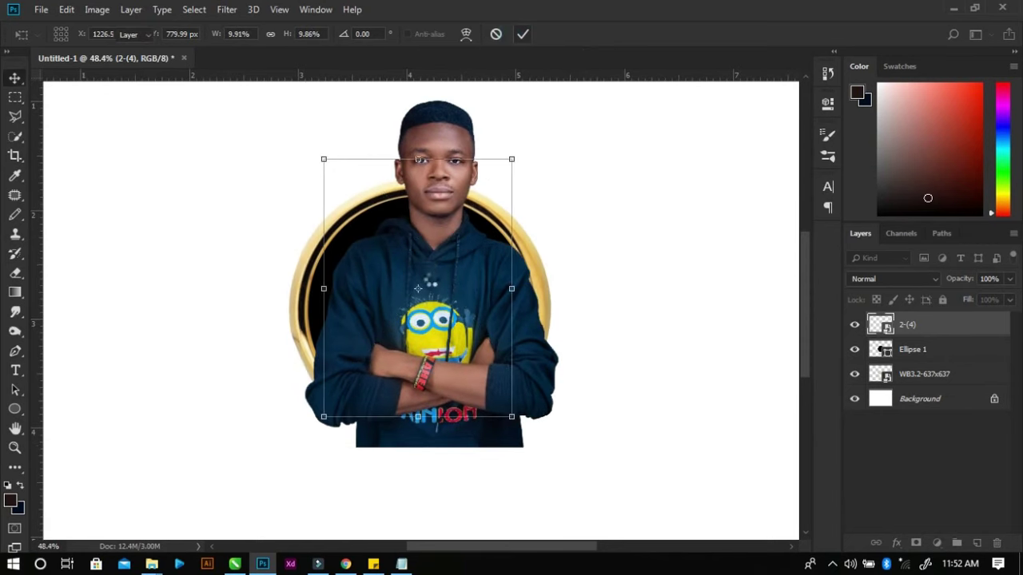
{"action": "left_click_drag", "start_coordinate": [417, 289], "coordinate": [431, 282]}
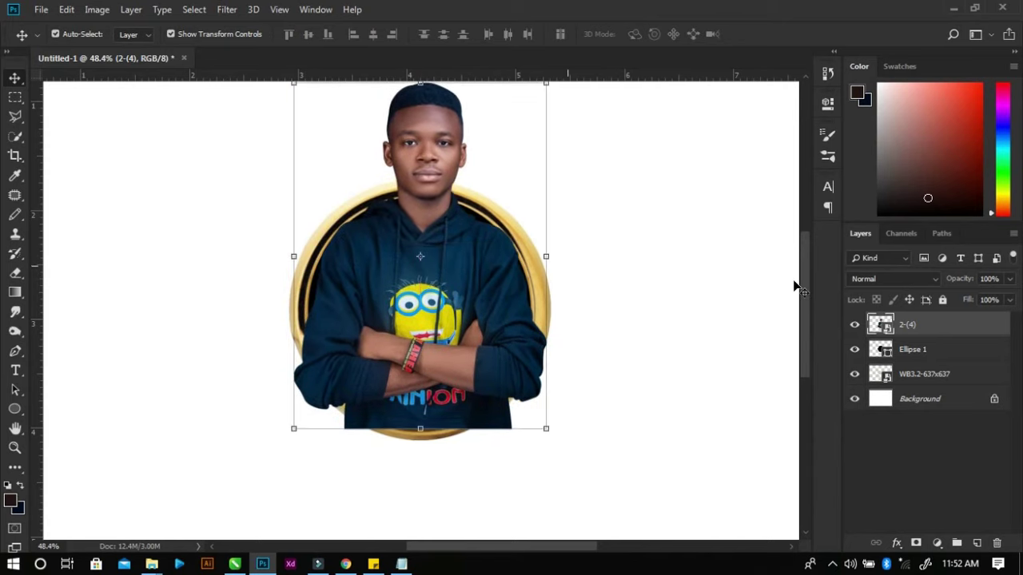
{"action": "left_click", "coordinate": [402, 565]}
Replace the note with clipping instructions ending 'Hold the alt key while doing this', then minimize Notepad.
{"action": "key", "text": "ctrl+a"}
{"action": "type", "text": "To clip "}
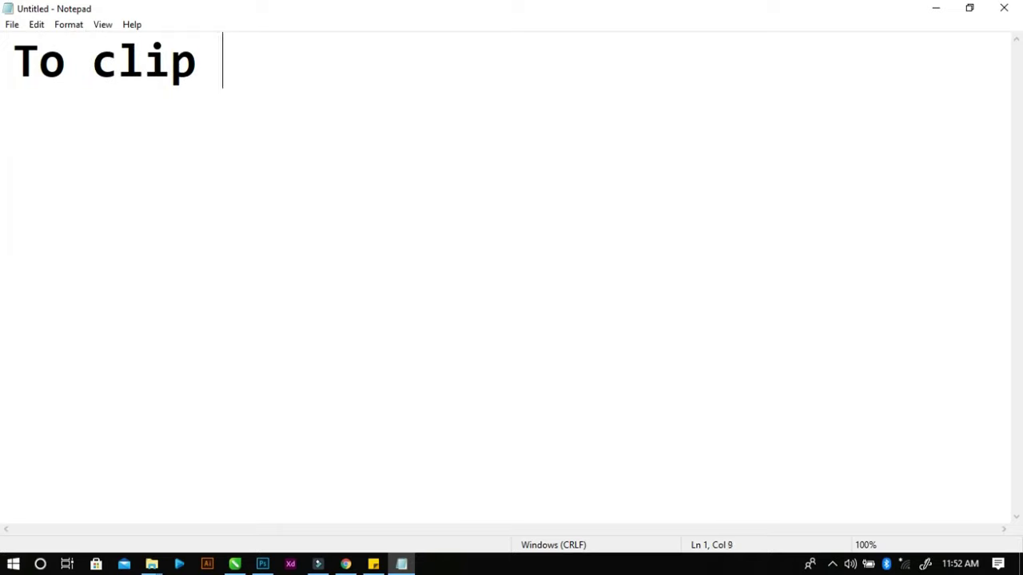
{"action": "type", "text": "it in you will h"}
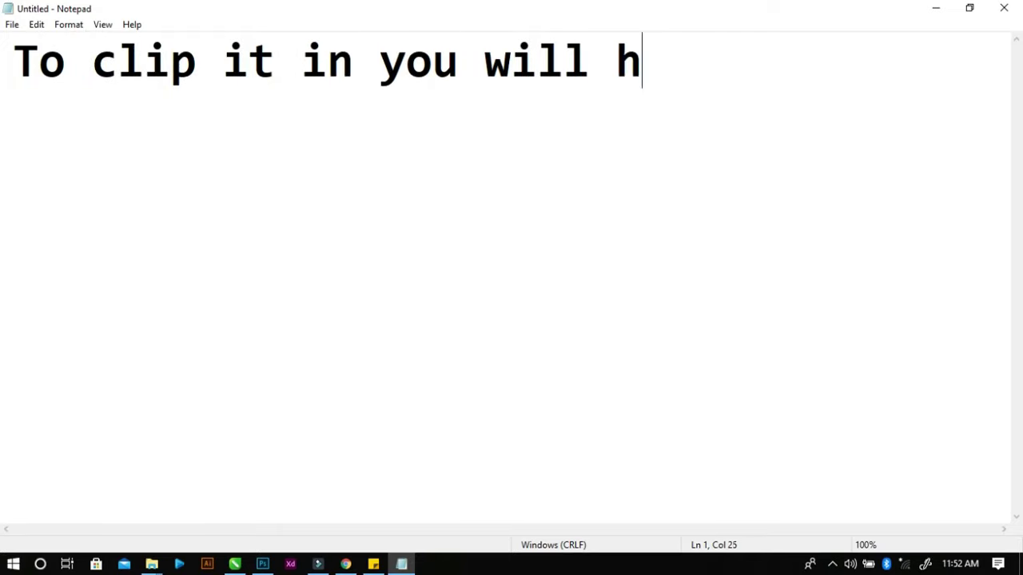
{"action": "type", "text": "ave to for"}
{"action": "key", "text": "BackSpace"}
{"action": "key", "text": "BackSpace"}
{"action": "type", "text": "ir"}
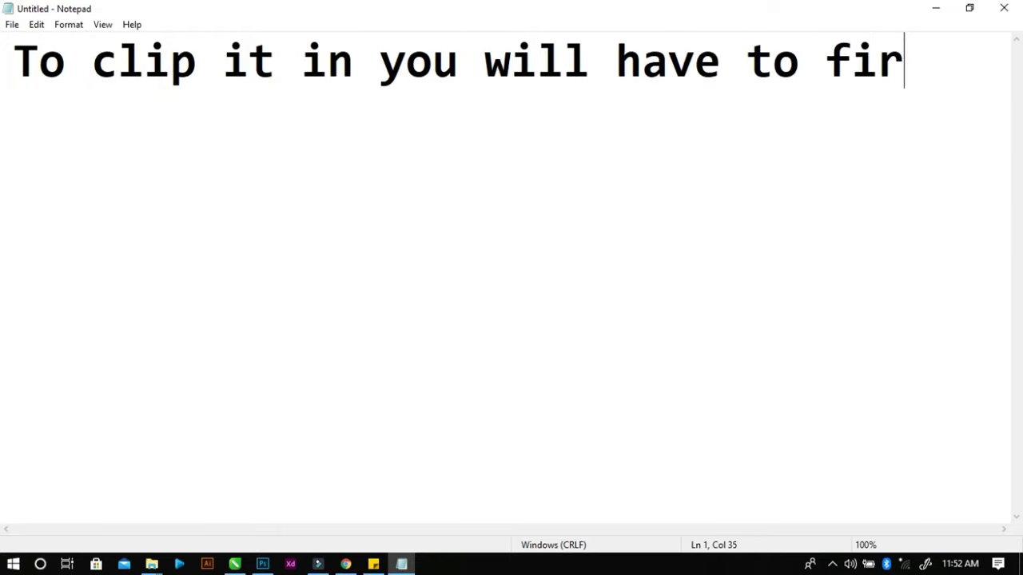
{"action": "type", "text": "st select the pic"}
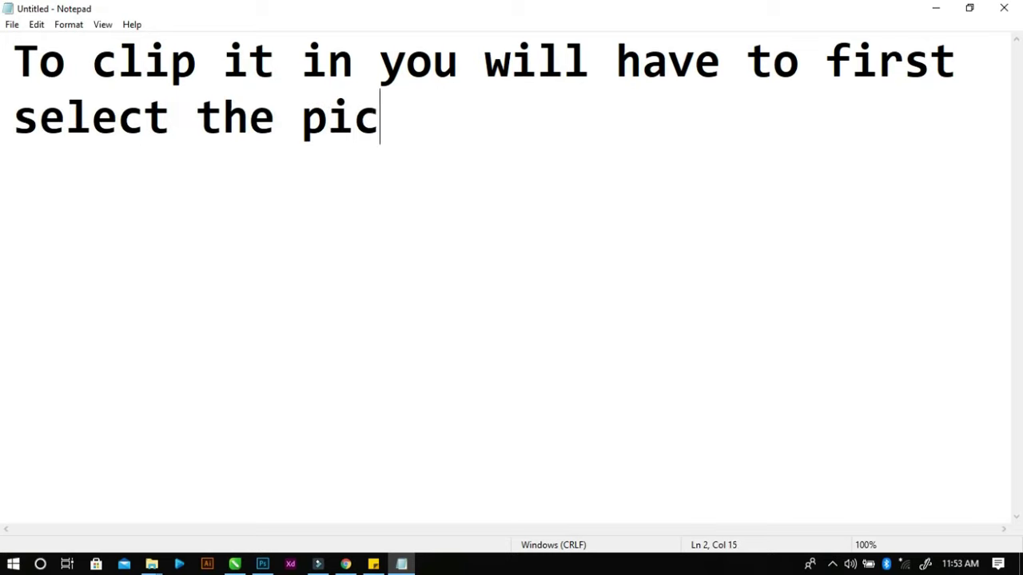
{"action": "type", "text": "ture you want to "}
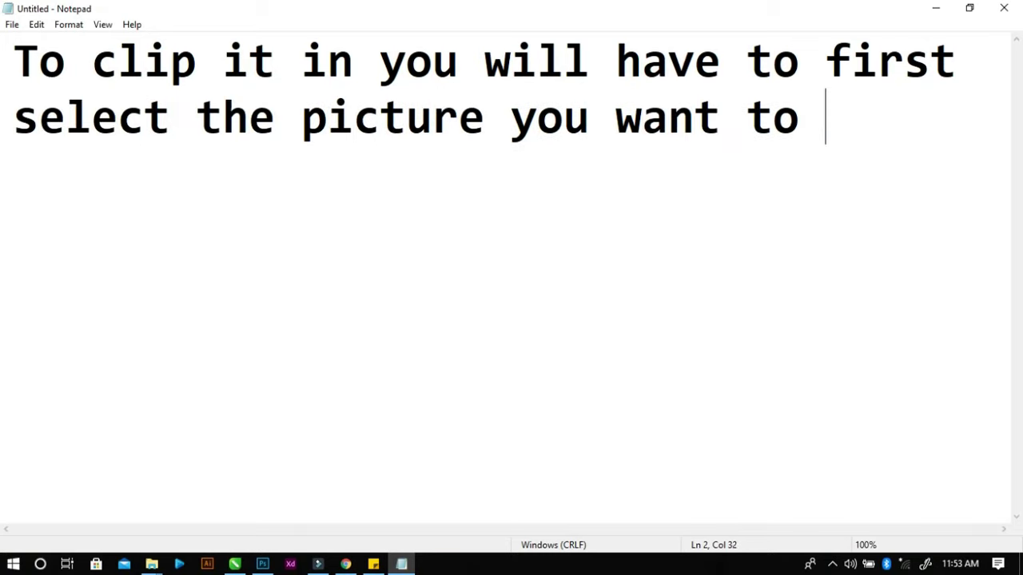
{"action": "type", "text": "clip in"}
{"action": "key", "text": "Return"}
{"action": "type", "text": "and then "}
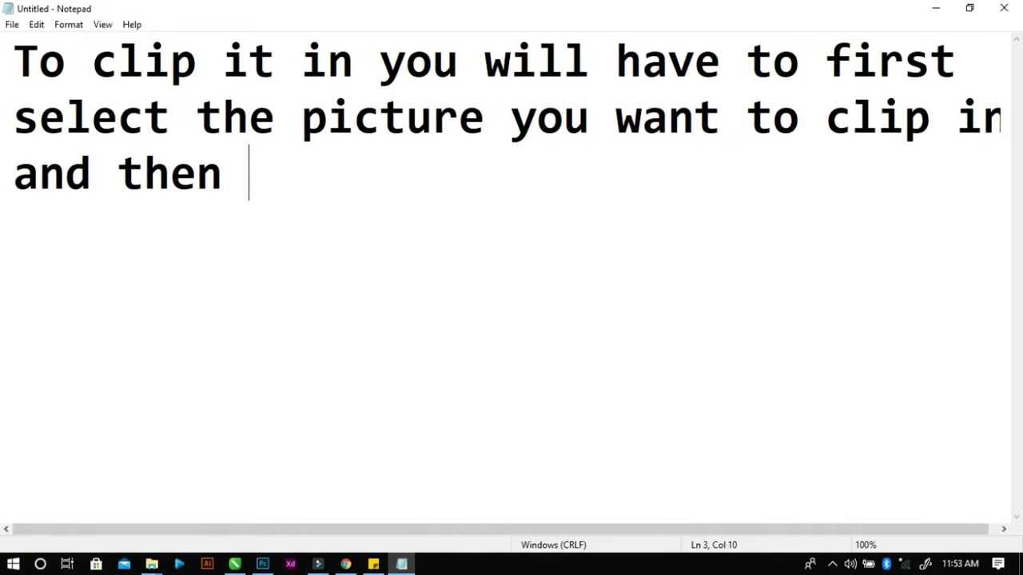
{"action": "type", "text": "move you mo"}
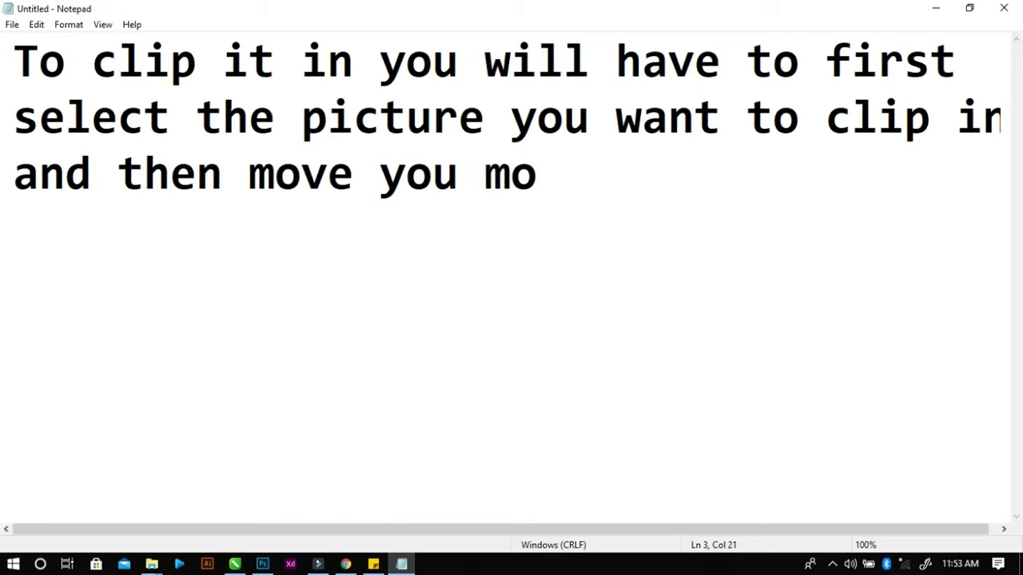
{"action": "key", "text": "BackSpace"}
{"action": "key", "text": "BackSpace"}
{"action": "type", "text": "pointer to t"}
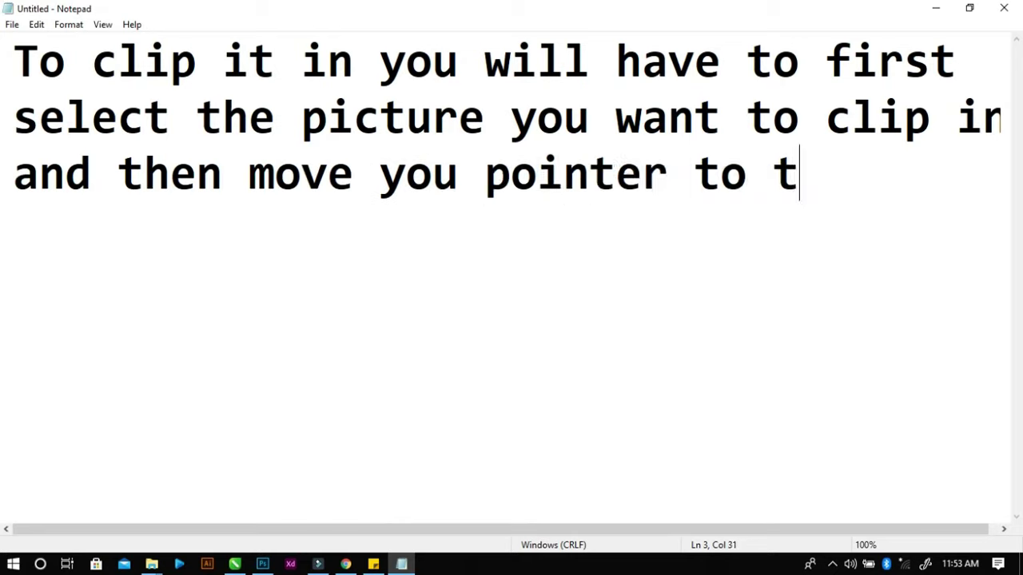
{"action": "type", "text": "he line"}
{"action": "key", "text": "Return"}
{"action": "type", "text": "di"}
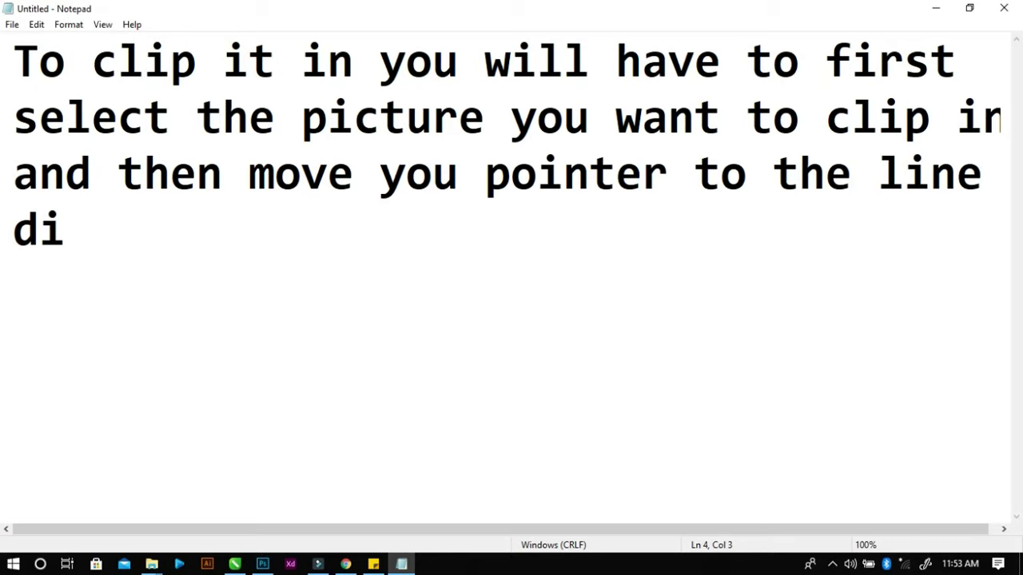
{"action": "type", "text": "viding the "}
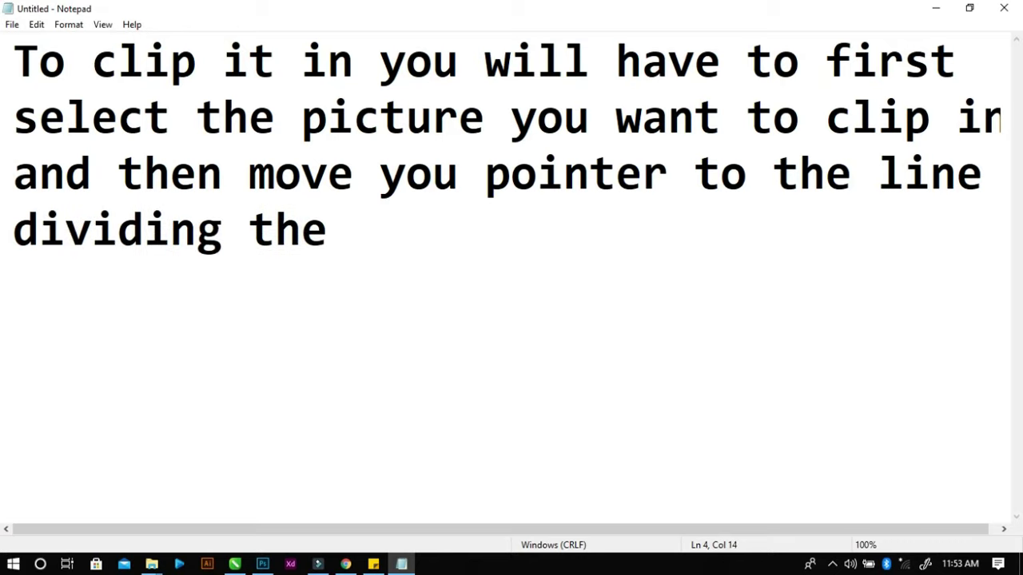
{"action": "type", "text": "image and a"}
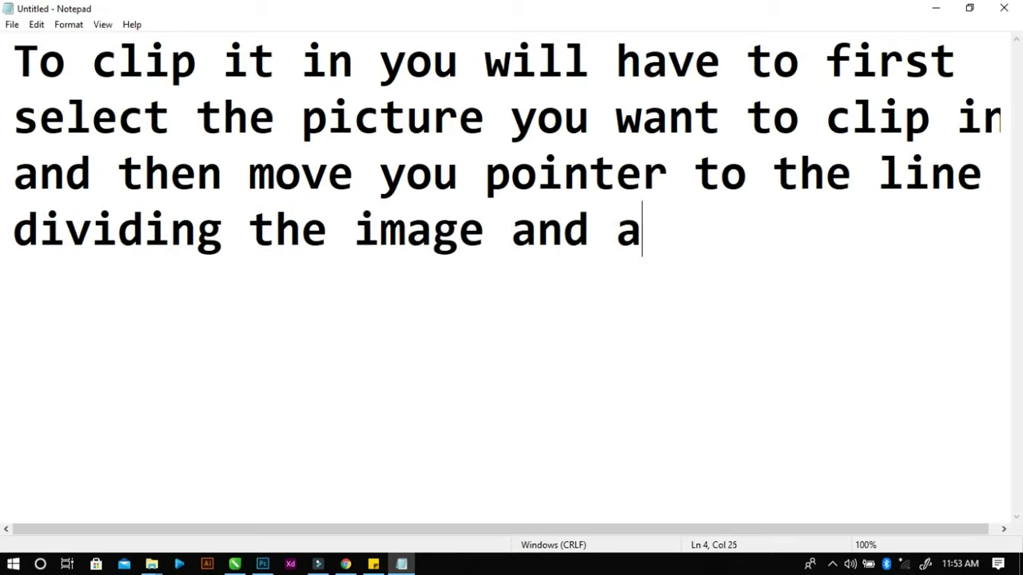
{"action": "key", "text": "BackSpace"}
{"action": "type", "text": "the"}
{"action": "key", "text": "BackSpace"}
{"action": "type", "text": "the obe"}
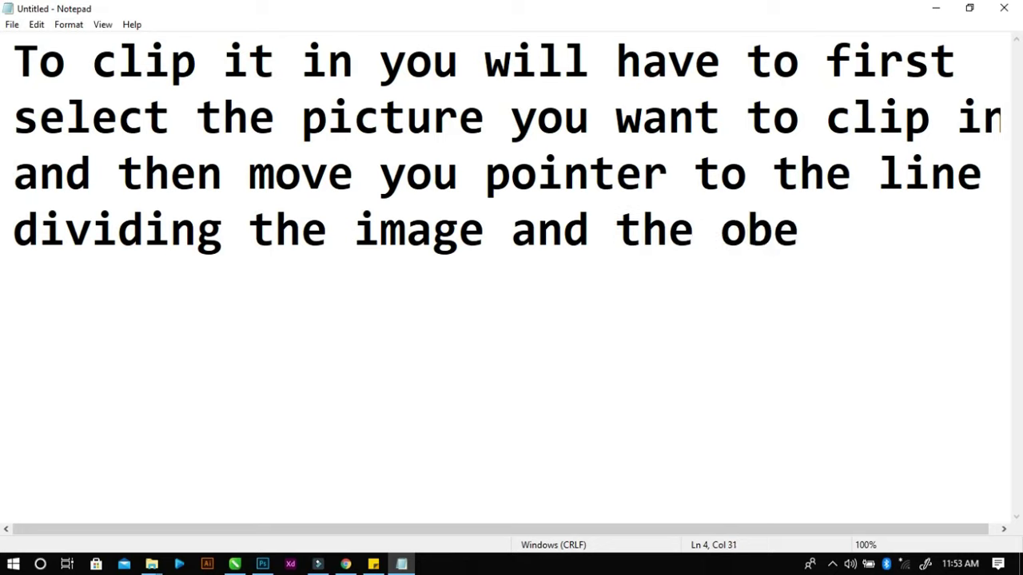
{"action": "key", "text": "BackSpace"}
{"action": "type", "text": "ject  "}
{"action": "type", "text": "Hold"}
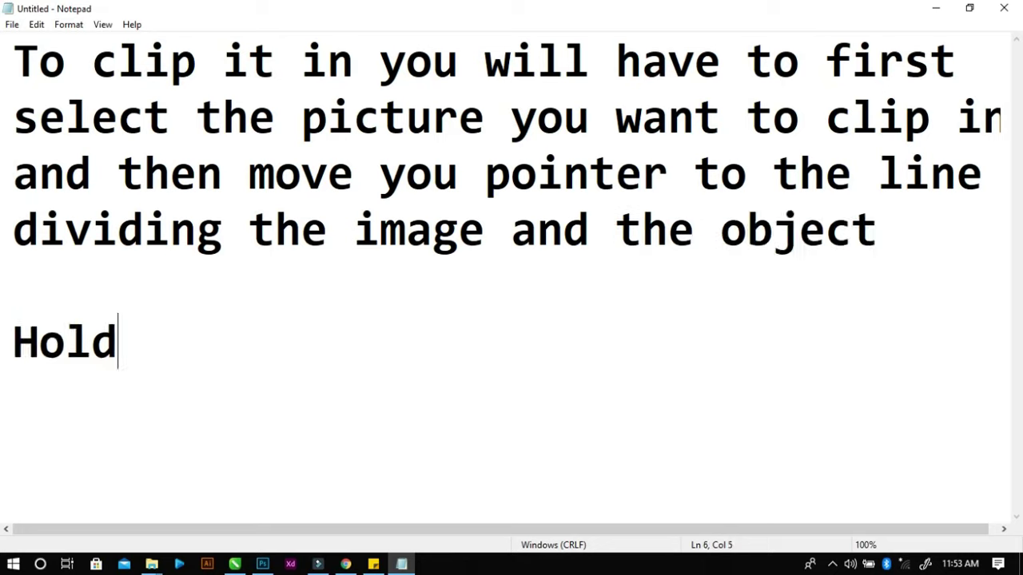
{"action": "type", "text": " the alt key "}
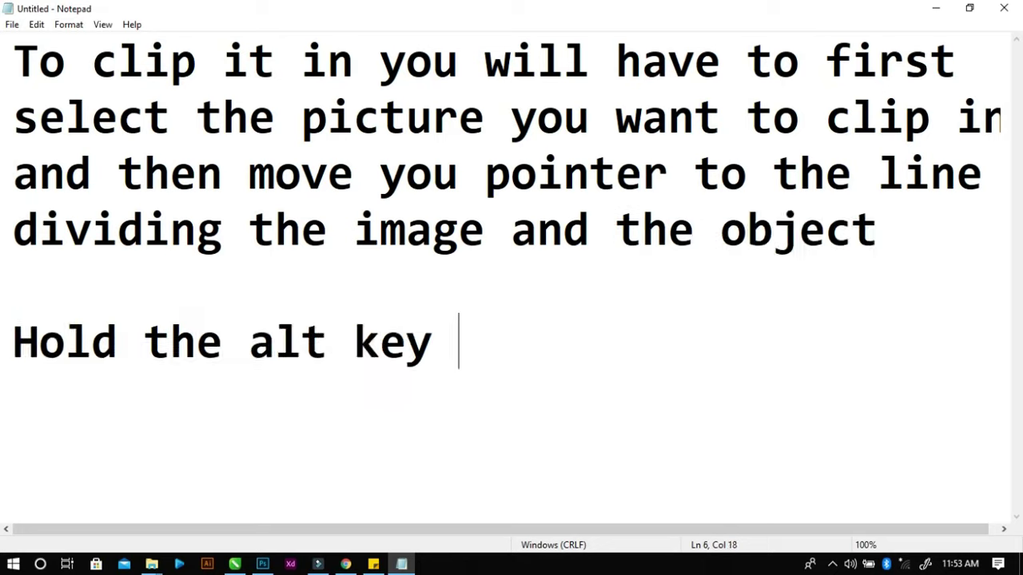
{"action": "type", "text": "while doing this"}
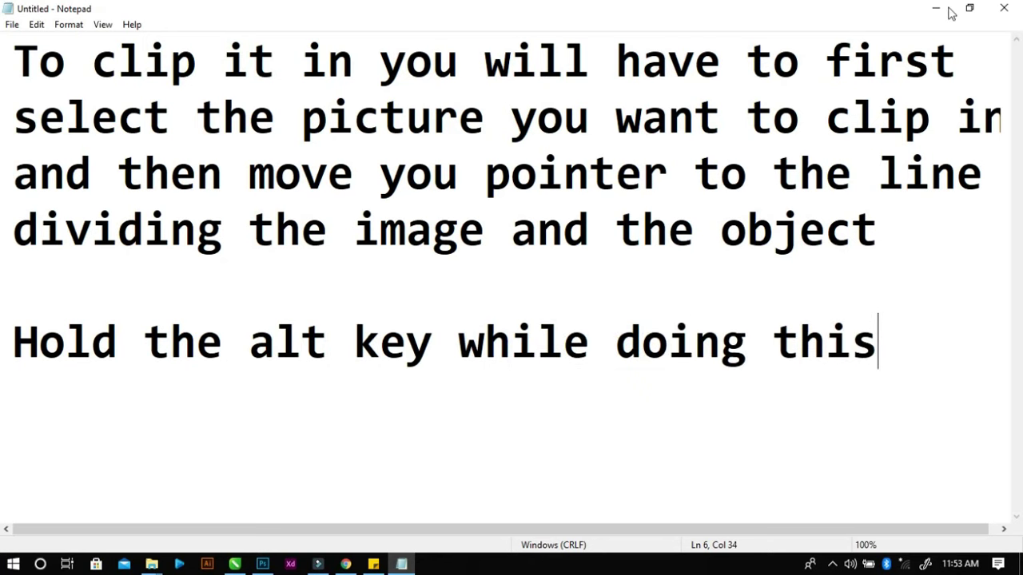
{"action": "left_click", "coordinate": [942, 9]}
Duplicate 2-(4), clip the original to Ellipse 1, and keep the visible 2-(4) copy selected.
{"action": "left_click_drag", "start_coordinate": [936, 327], "coordinate": [976, 543]}
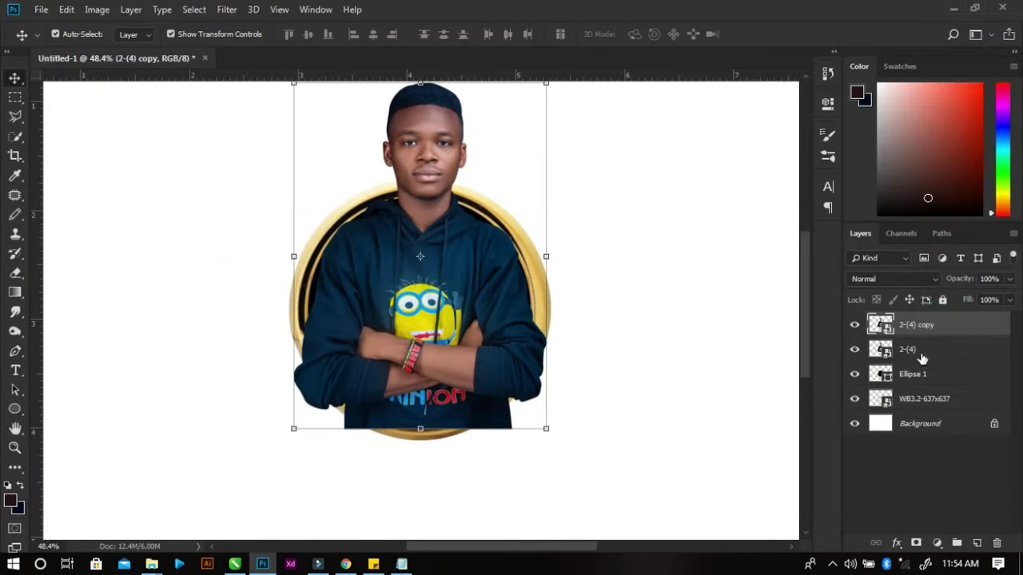
{"action": "left_click", "coordinate": [854, 324]}
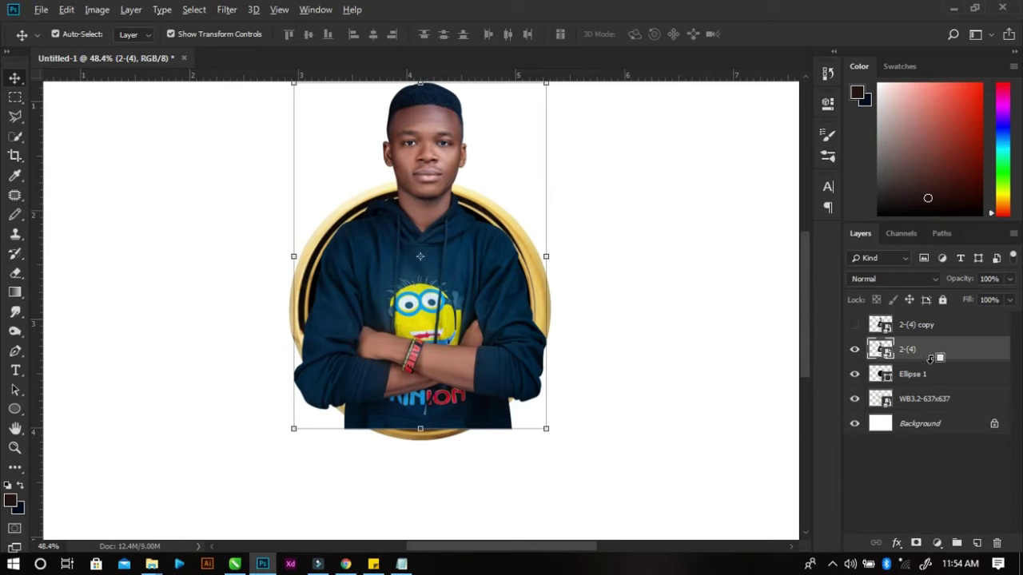
{"action": "left_click", "coordinate": [943, 359], "text": "alt"}
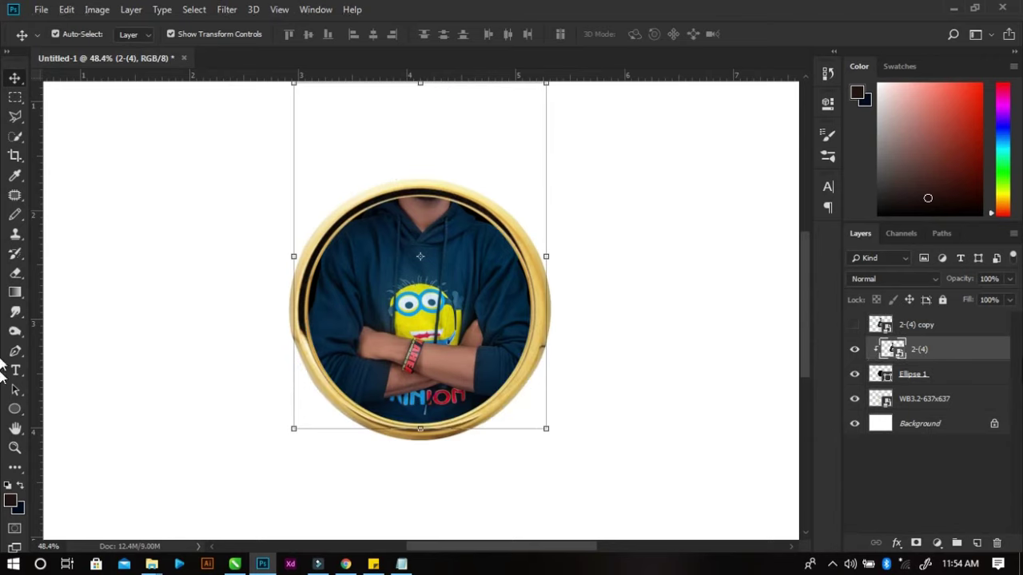
{"action": "left_click", "coordinate": [915, 325]}
{"action": "left_click", "coordinate": [854, 325]}
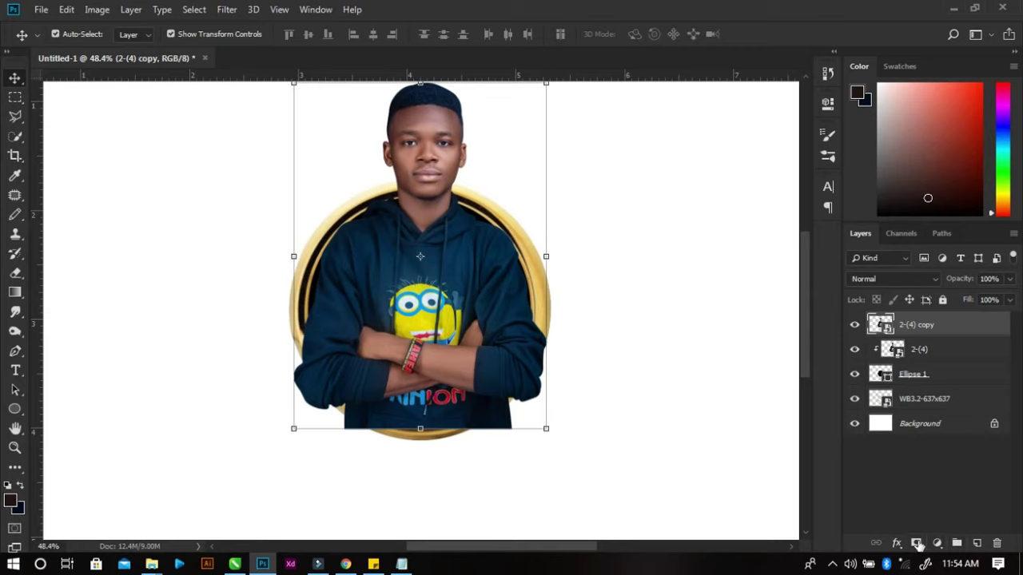
Mask the 2-(4) copy, painting out the body below the ring with a 127 px brush.
{"action": "left_click", "coordinate": [917, 544]}
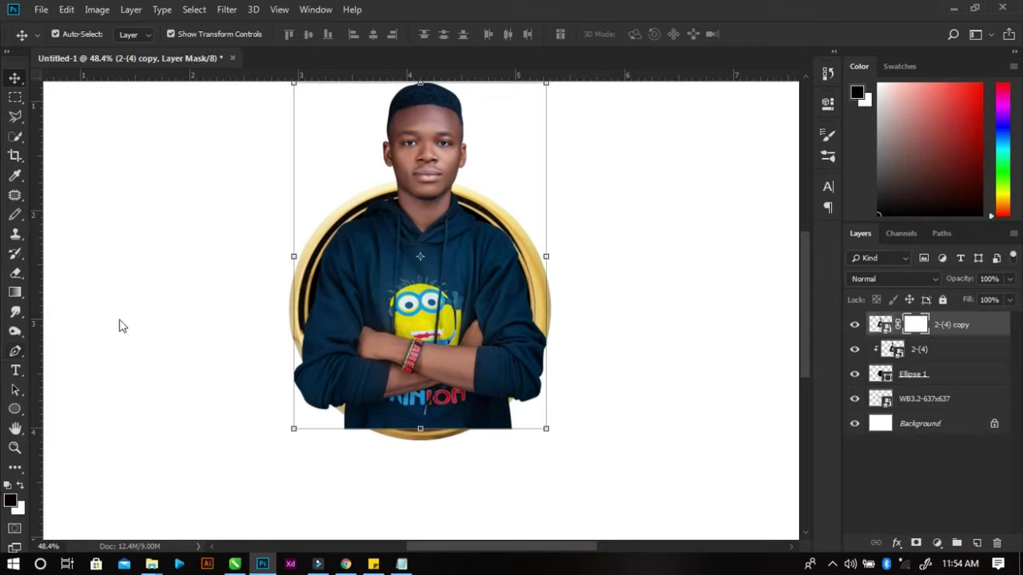
{"action": "right_click", "coordinate": [18, 216]}
{"action": "left_click", "coordinate": [67, 213]}
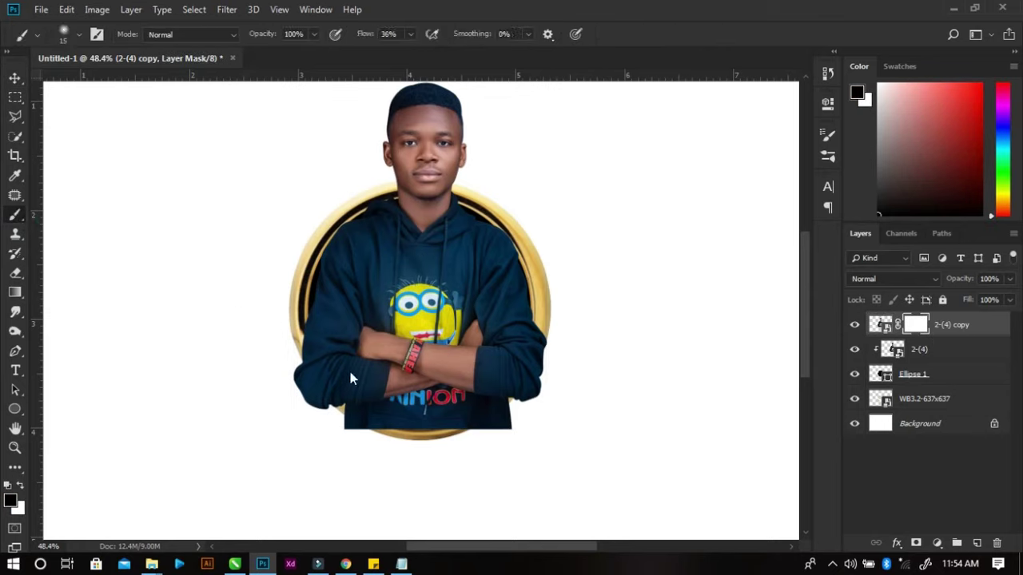
{"action": "right_click", "coordinate": [379, 374]}
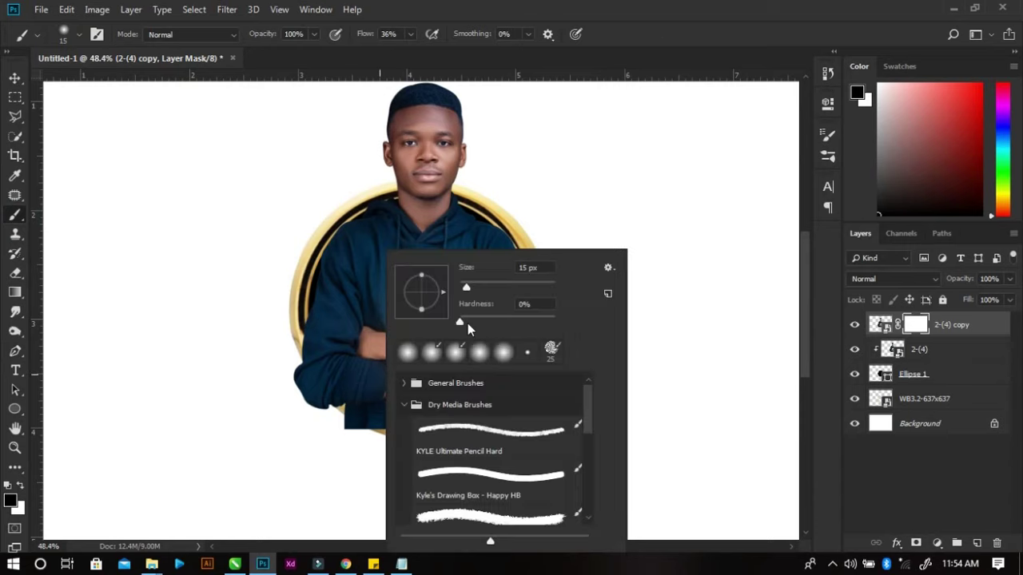
{"action": "left_click_drag", "start_coordinate": [466, 289], "coordinate": [512, 287]}
{"action": "key", "text": "Return"}
{"action": "mouse_move", "coordinate": [279, 377]}
{"action": "left_mouse_down"}
{"action": "mouse_move", "coordinate": [335, 416]}
{"action": "mouse_move", "coordinate": [343, 382]}
{"action": "mouse_move", "coordinate": [554, 338]}
{"action": "mouse_move", "coordinate": [469, 386]}
{"action": "left_mouse_up"}
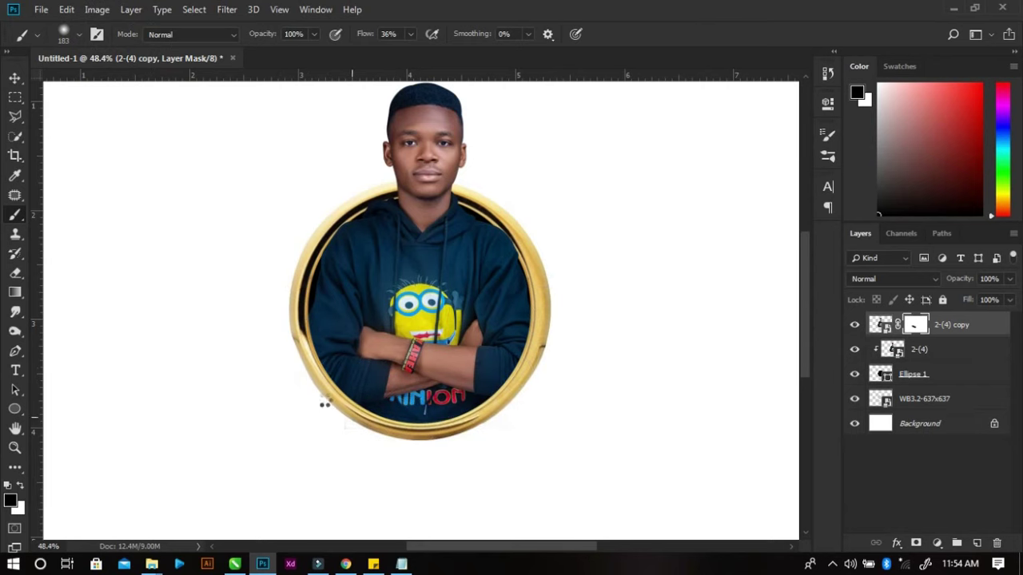
{"action": "key", "text": "v"}
{"action": "key", "text": "ctrl+minus"}
Replace the note with the tip about duplicating and masking the upper copy with the brush tool.
{"action": "key", "text": "alt+Tab"}
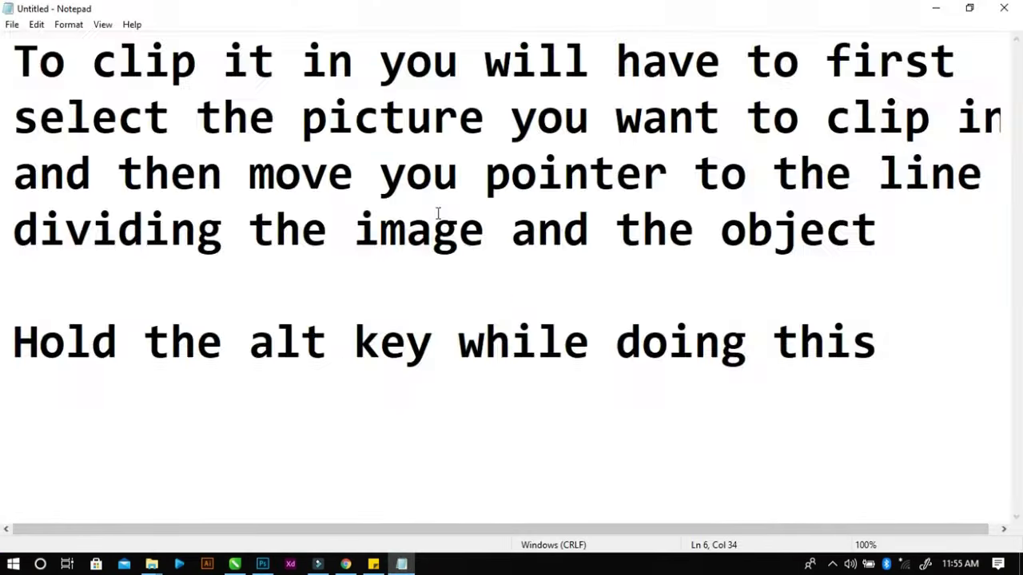
{"action": "key", "text": "ctrl+a"}
{"action": "type", "text": "Make sure "}
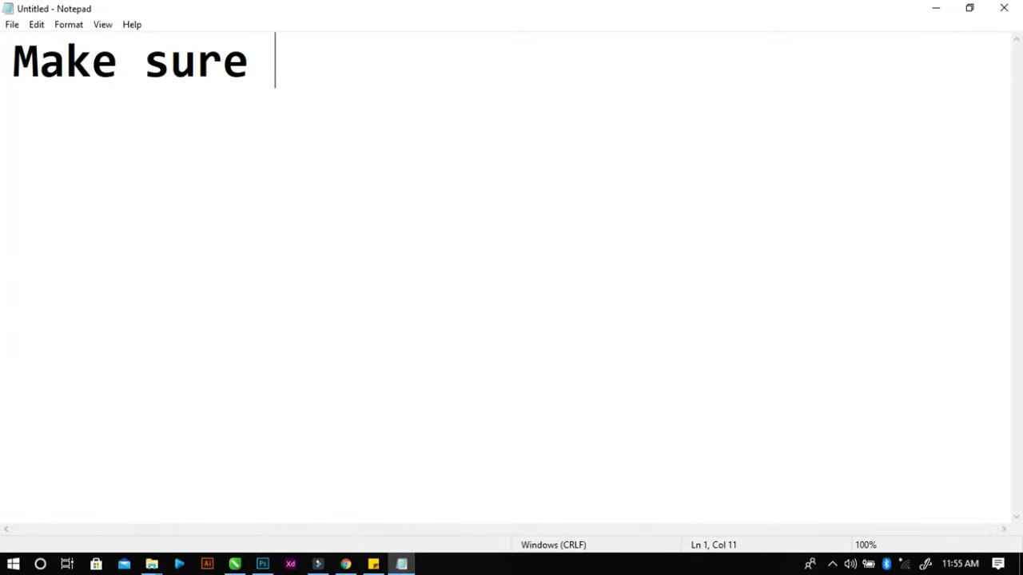
{"action": "type", "text": "to have a duplicate"}
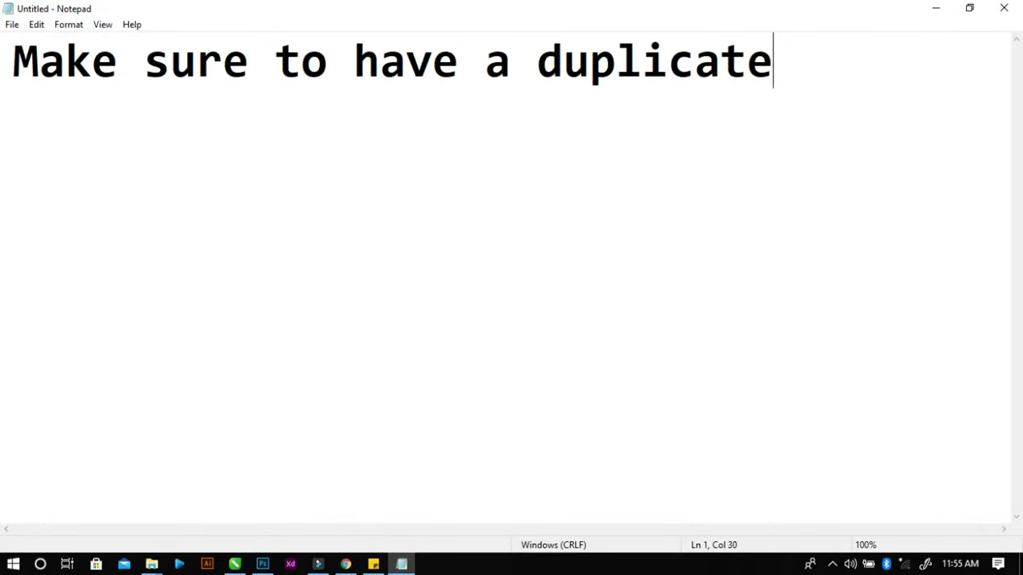
{"action": "key", "text": "Return"}
{"action": "type", "text": "and then mask t"}
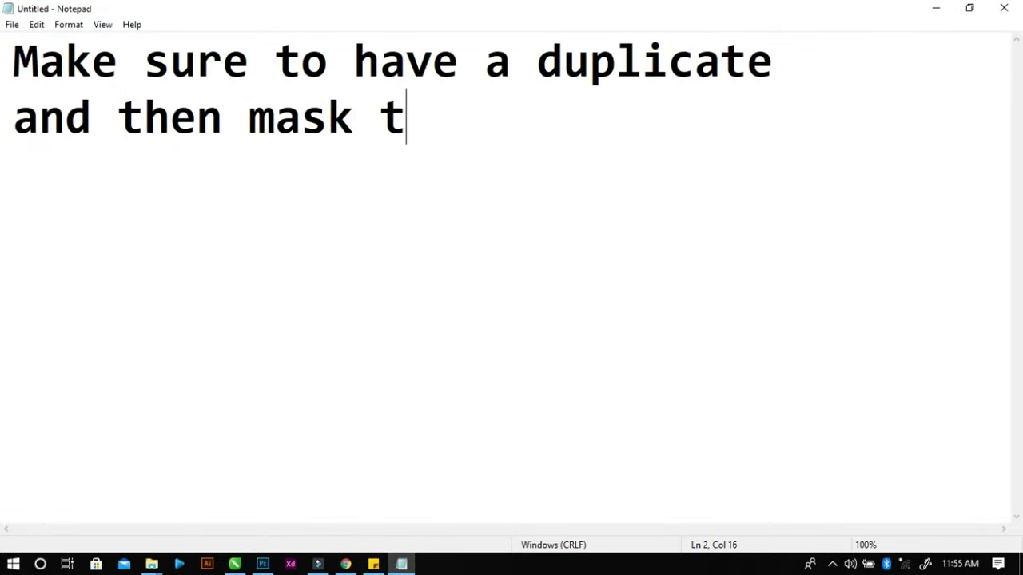
{"action": "type", "text": "he upper one "}
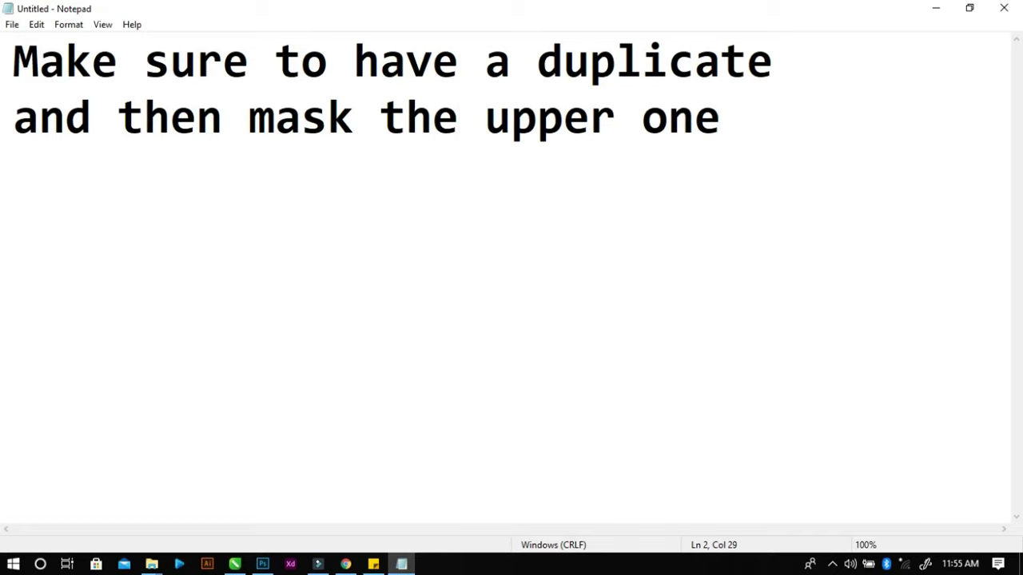
{"action": "type", "text": "with the"}
{"action": "key", "text": "Return"}
{"action": "type", "text": "brush "}
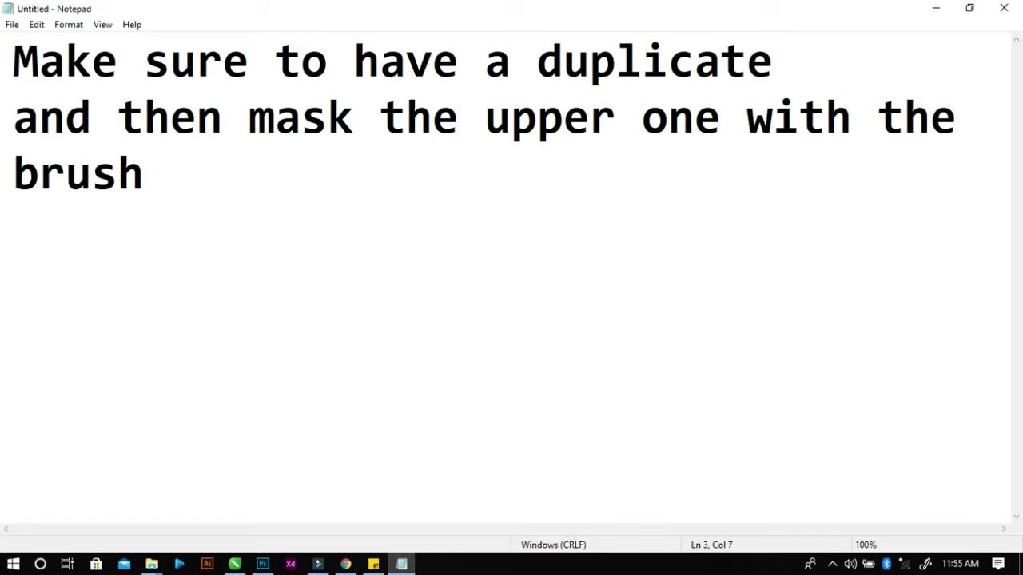
{"action": "type", "text": "tool clean it off"}
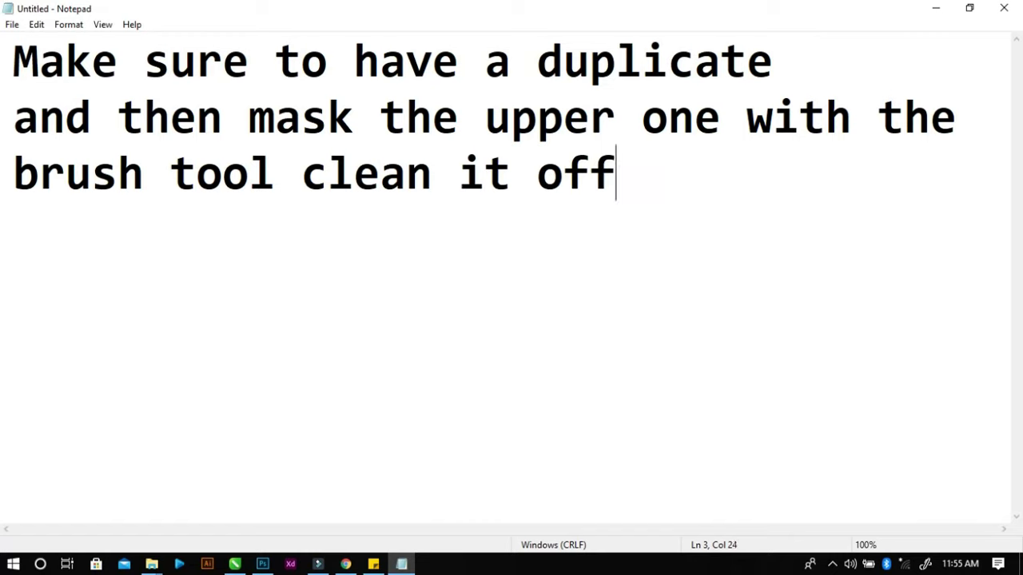
{"action": "type", "text": " while themak"}
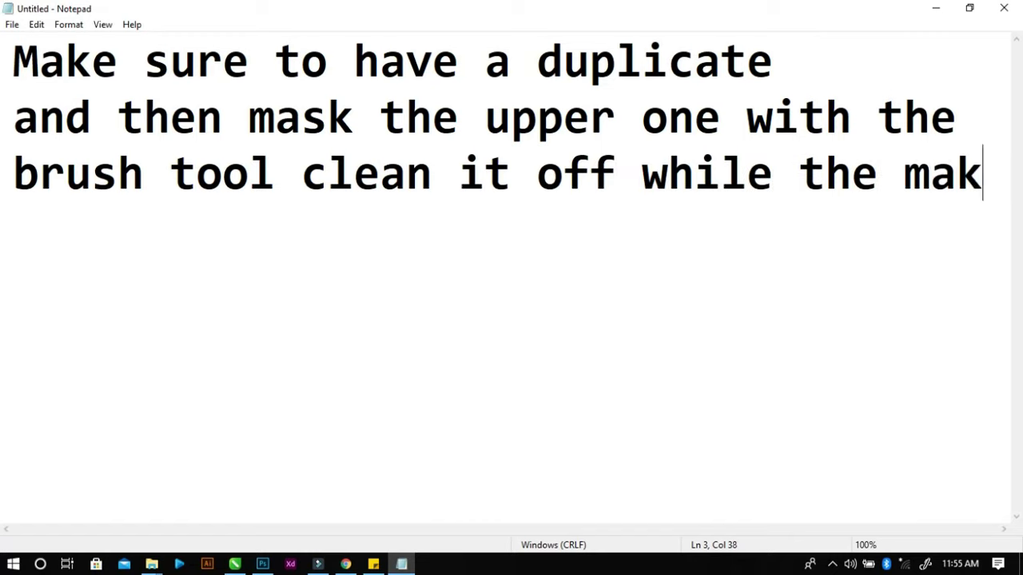
{"action": "key", "text": "BackSpace"}
{"action": "type", "text": "sk"}
{"action": "key", "text": "Return"}
{"action": "type", "text": "is bee"}
{"action": "key", "text": "BackSpace"}
{"action": "type", "text": "ing "}
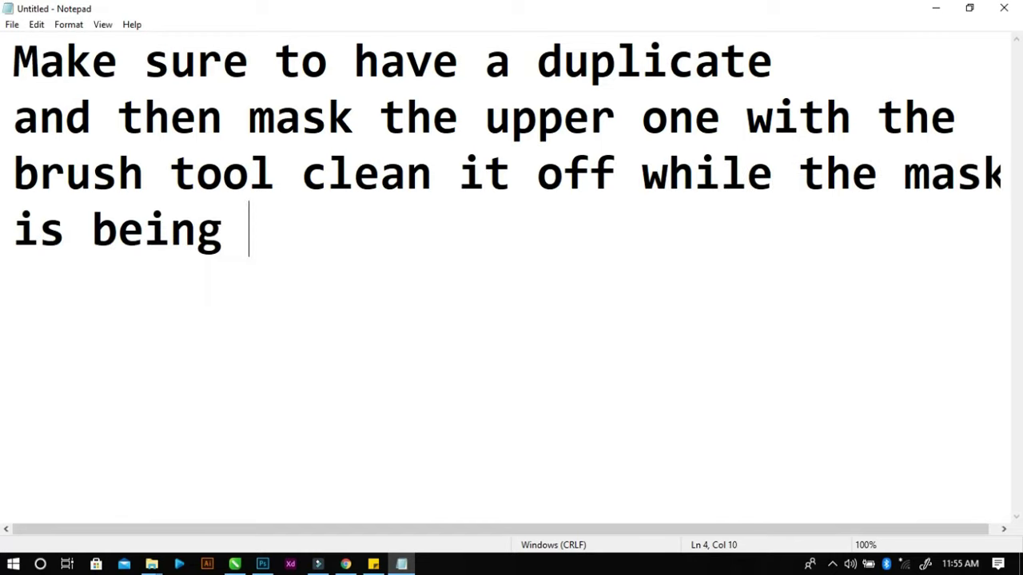
{"action": "type", "text": "selected"}
Replace the note with the sign-off 'That's all and thanks' and 'See ya later'.
{"action": "key", "text": "ctrl+a"}
{"action": "type", "text": "Tha"}
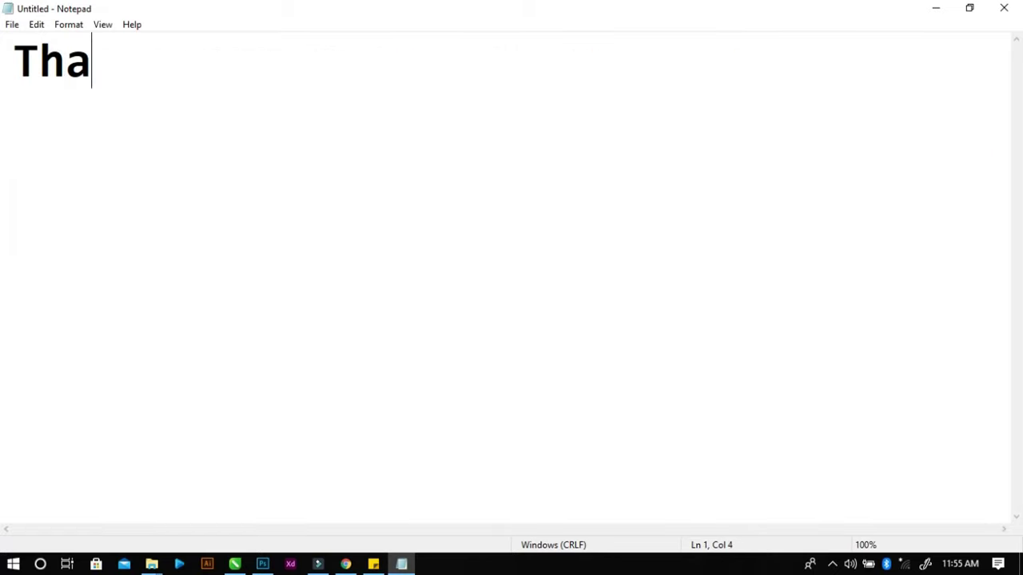
{"action": "type", "text": "t's all and thanks"}
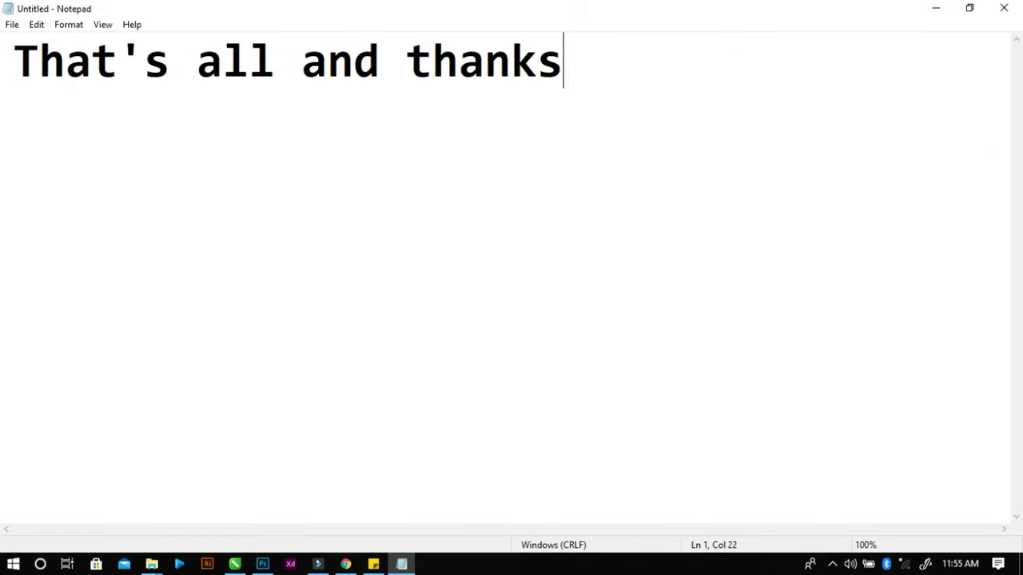
{"action": "key", "text": "Return"}
{"action": "key", "text": "Return"}
{"action": "type", "text": "See ya later"}
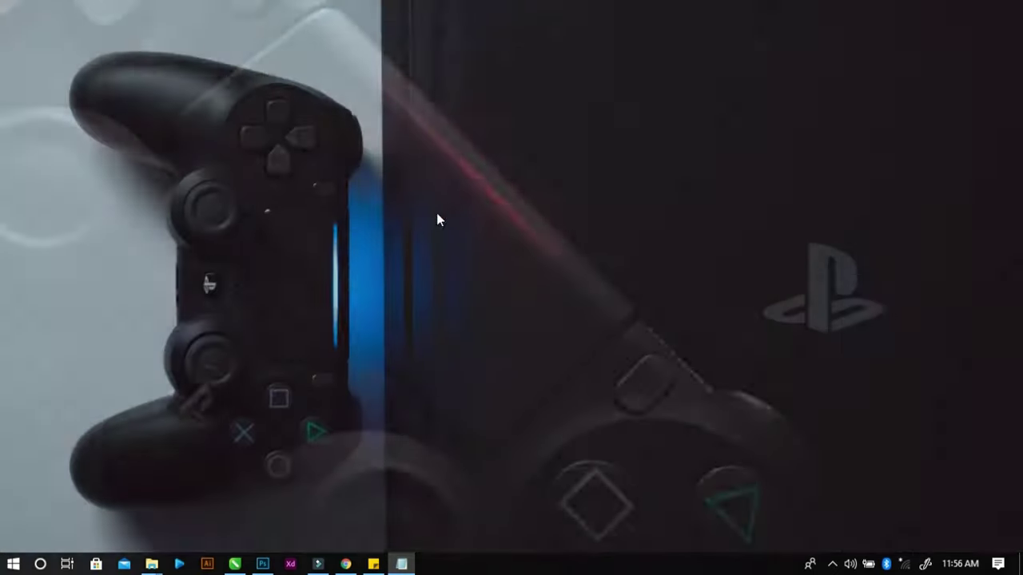